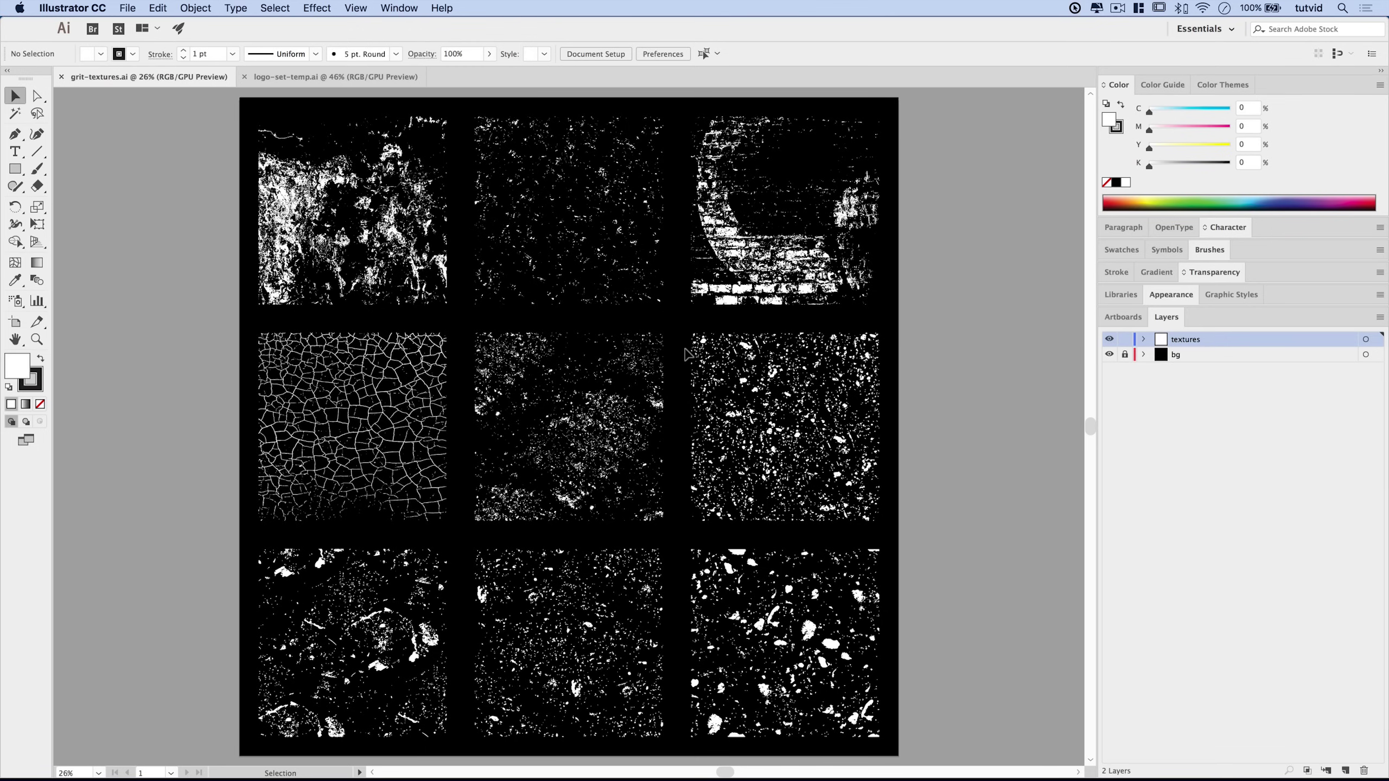
# Clear canvas space in grit-textures.ai and place the texture.jpg plaster photo on it
pyautogui.click(344, 80)
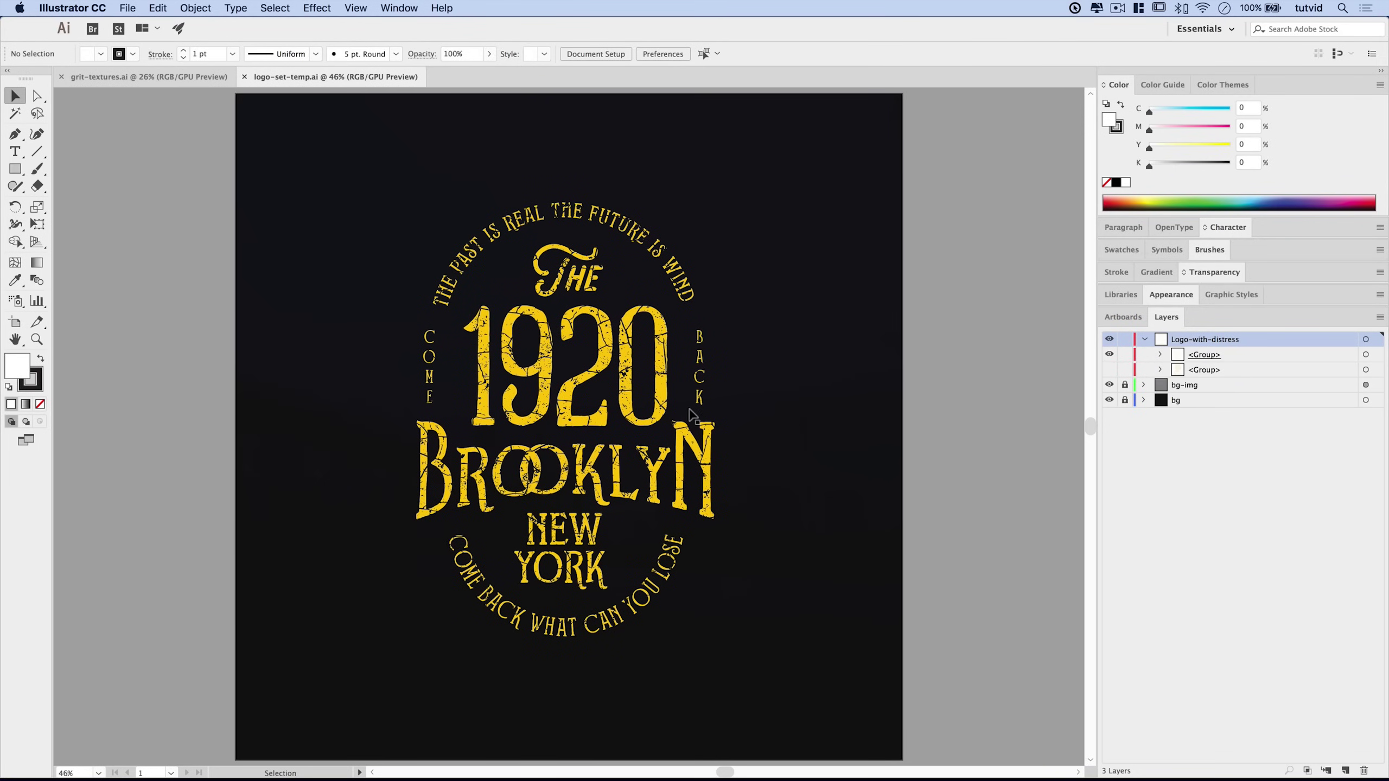
pyautogui.click(142, 77)
pyautogui.moveTo(963, 420); pyautogui.dragTo(533, 407)
pyautogui.moveTo(894, 412); pyautogui.dragTo(819, 403)
pyautogui.click(127, 9)
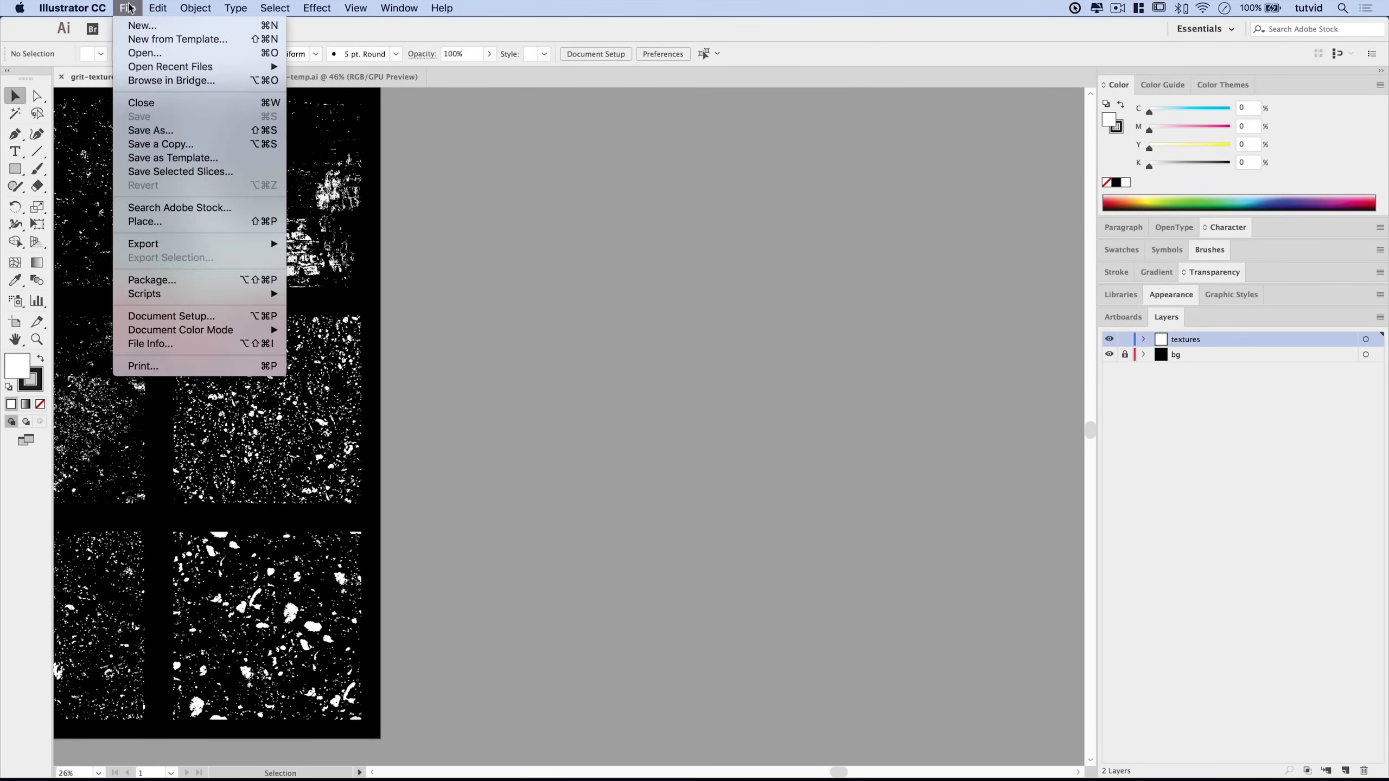
pyautogui.click(171, 222)
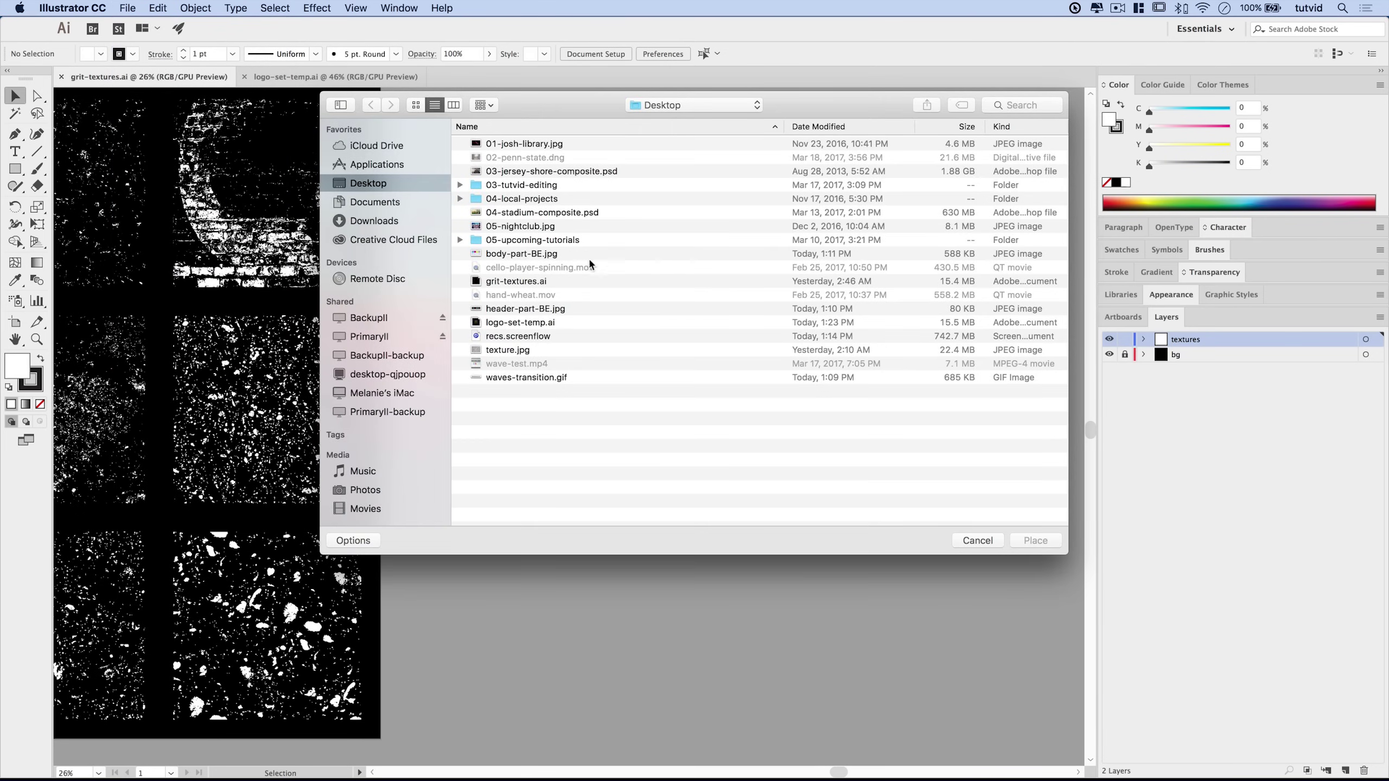
pyautogui.click(506, 351)
pyautogui.click(1043, 545)
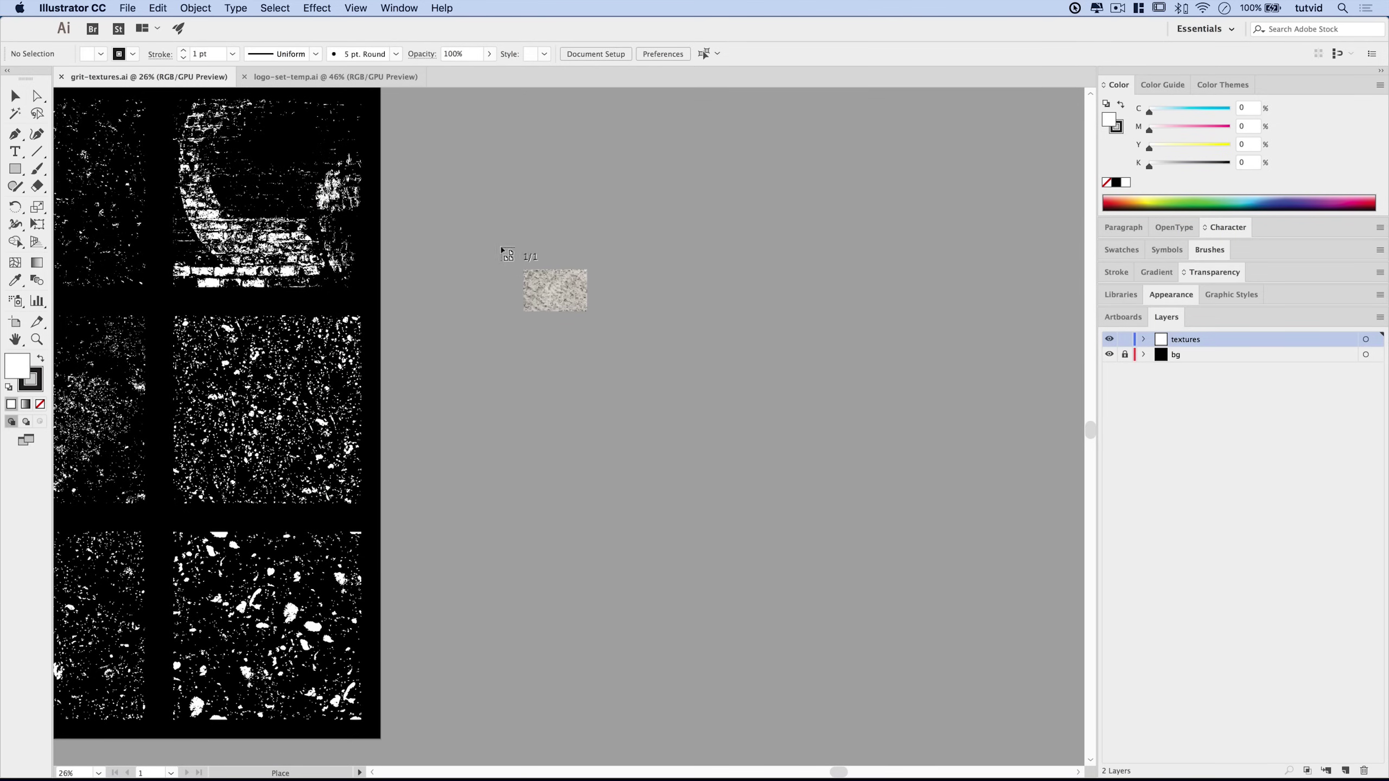
pyautogui.click(502, 239)
# Scale the placed photo down to about 4173 × 2781 px and position it beside the grid
pyautogui.press('super+minus')
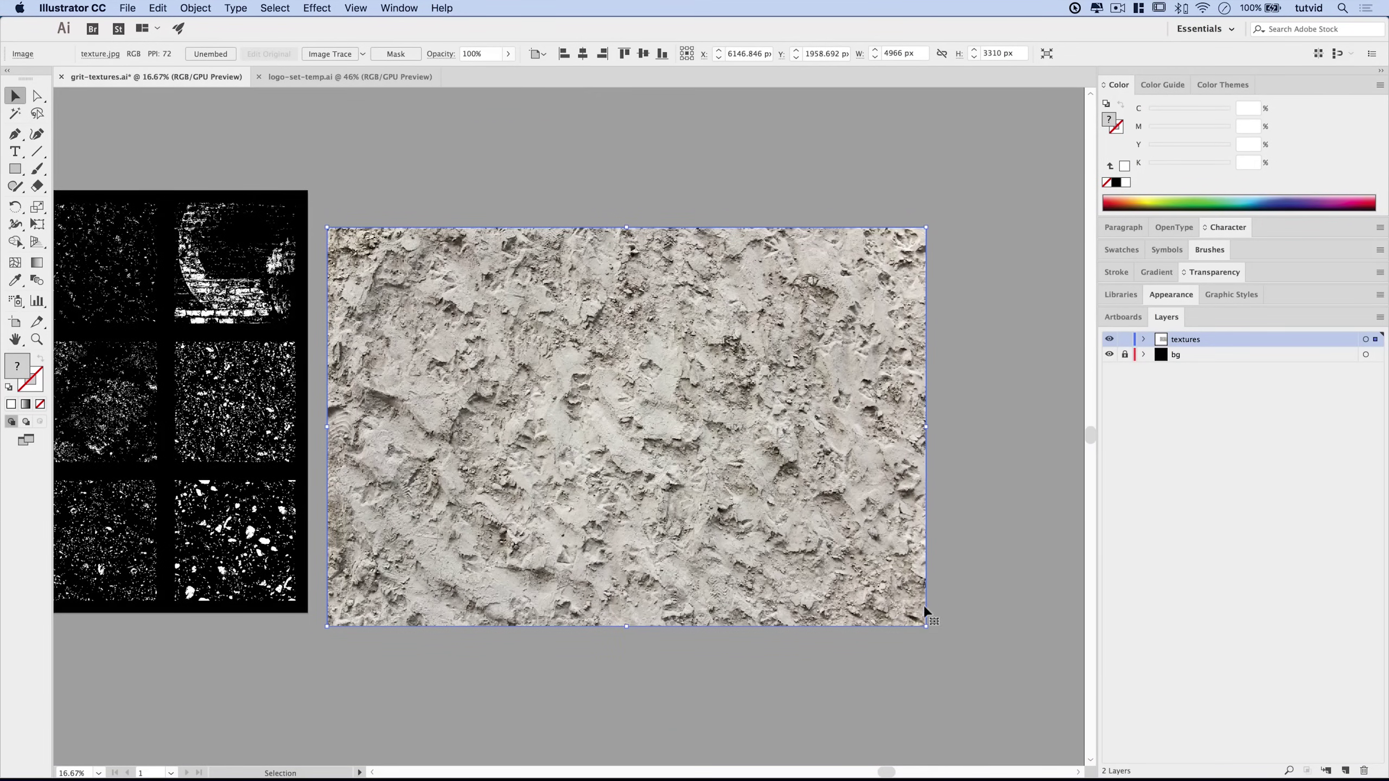
pyautogui.moveTo(927, 626); pyautogui.dragTo(830, 562)
pyautogui.moveTo(623, 343); pyautogui.dragTo(696, 367)
pyautogui.moveTo(603, 369); pyautogui.dragTo(573, 359)
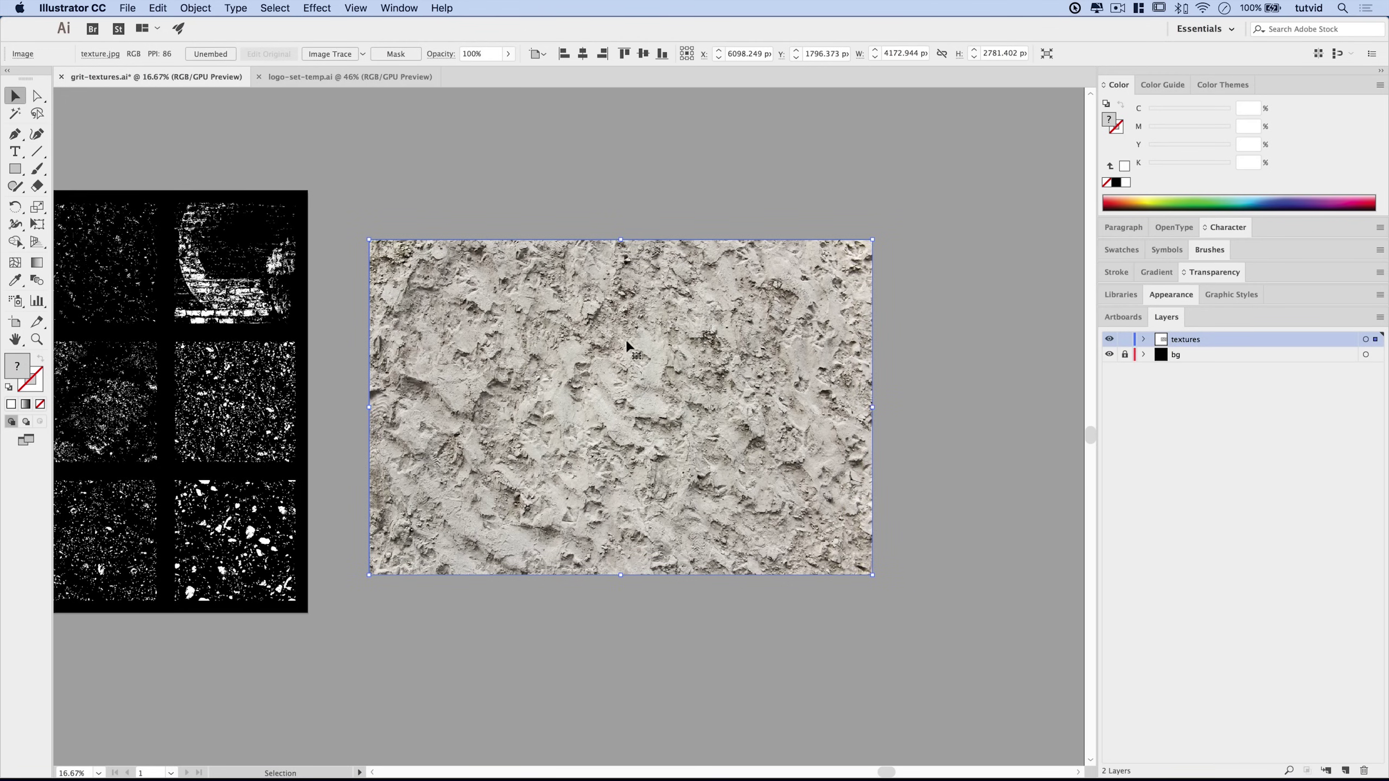
# Run Image Trace on texture.jpg, accepting the warning that tracing may proceed slowly
pyautogui.click(343, 54)
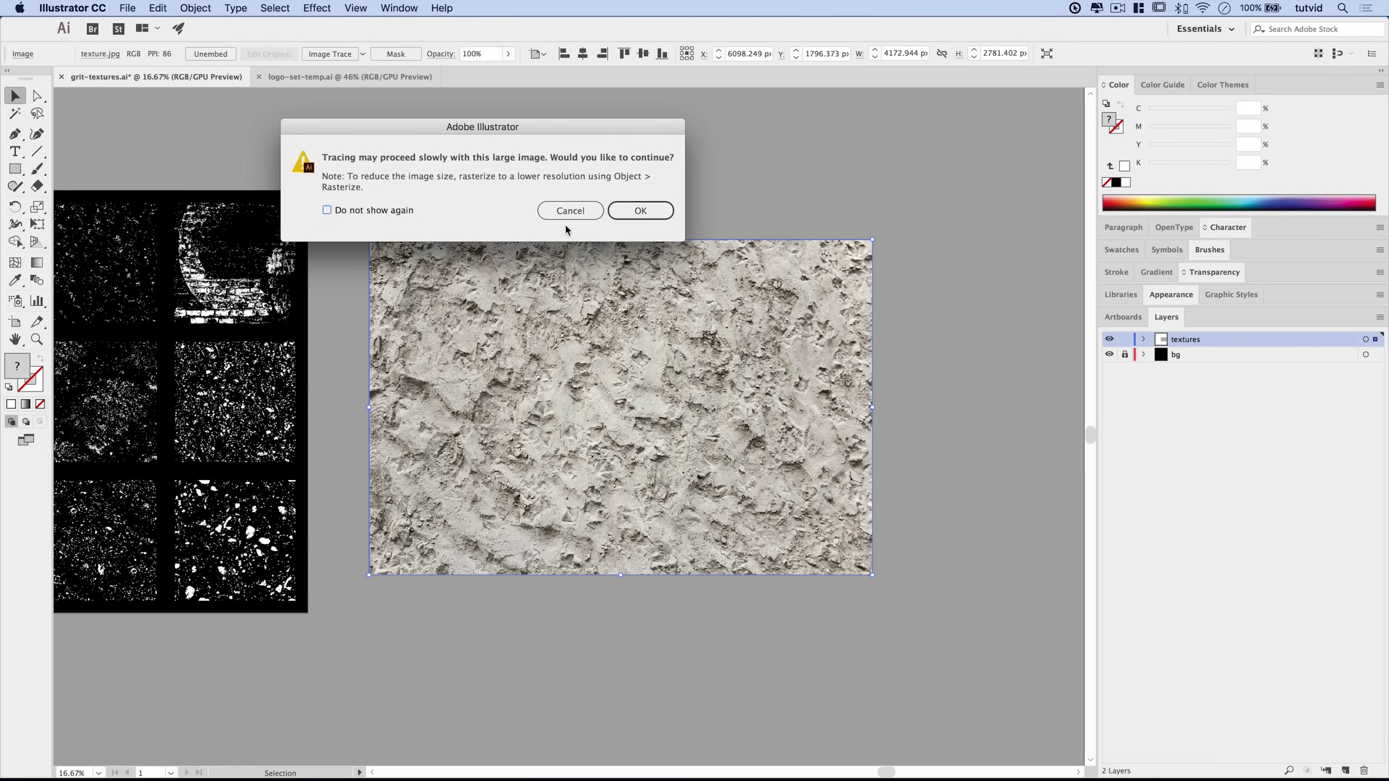
pyautogui.click(657, 222)
pyautogui.click(652, 210)
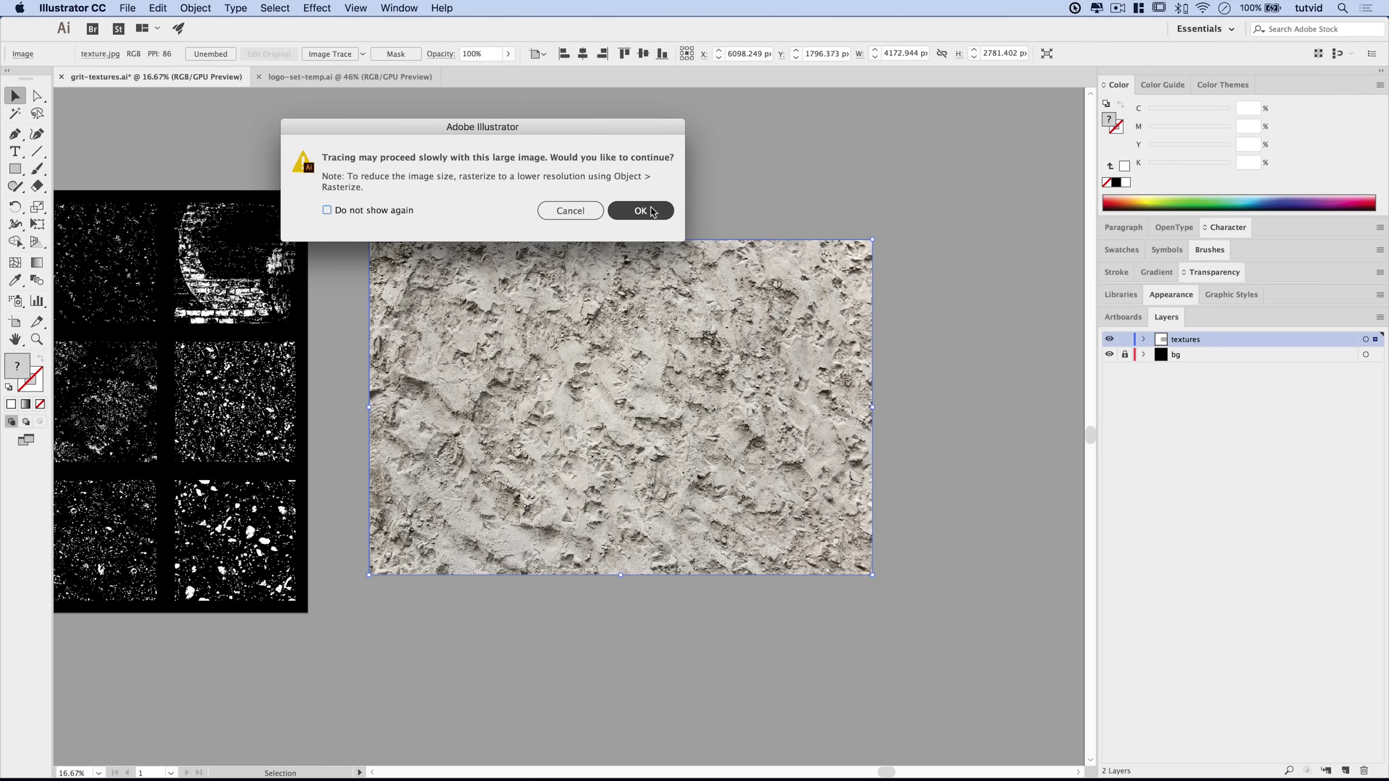
# Show the Image Trace panel at top right, keeping Black and White mode and the Default preset
pyautogui.click(399, 8)
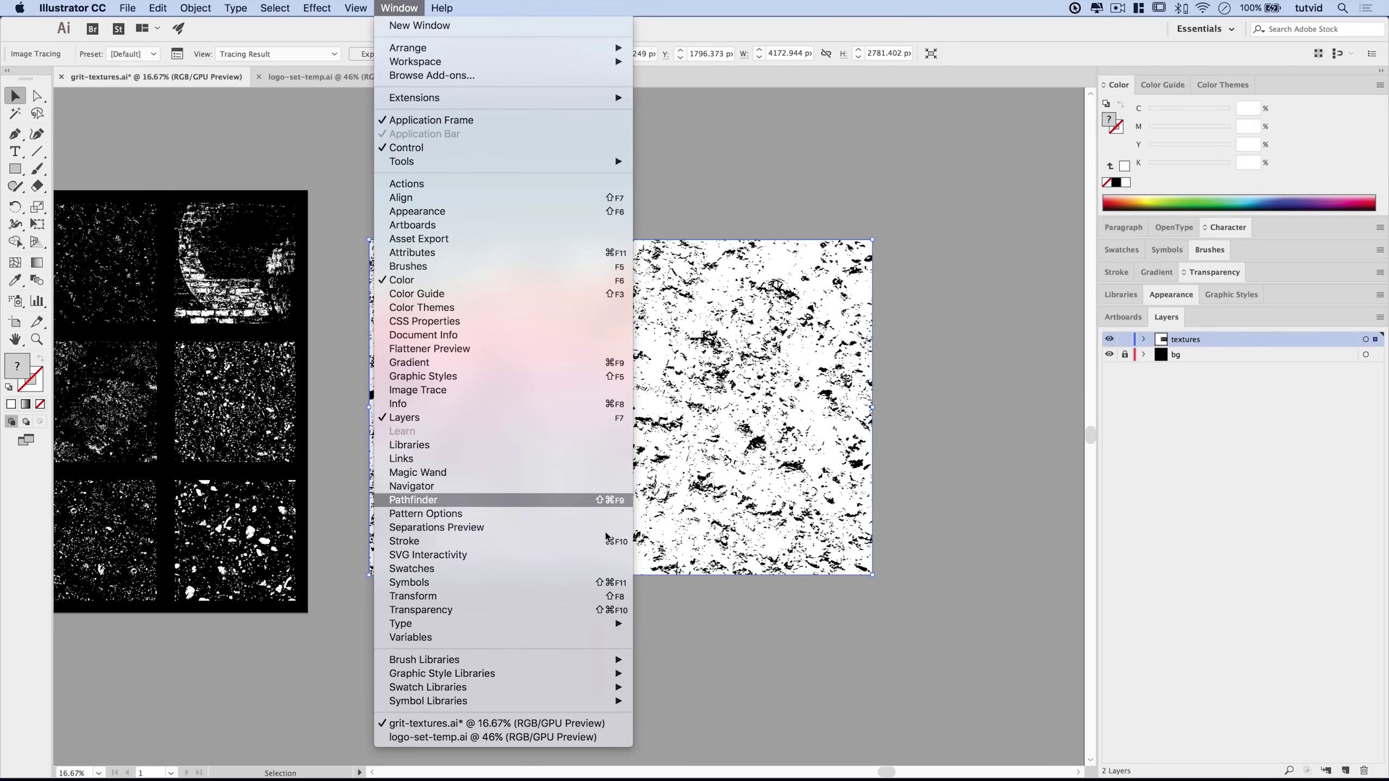
pyautogui.click(432, 390)
pyautogui.moveTo(1052, 313)
pyautogui.mouseDown()
pyautogui.moveTo(1019, 143)
pyautogui.moveTo(1051, 132)
pyautogui.moveTo(1044, 111)
pyautogui.mouseUp()
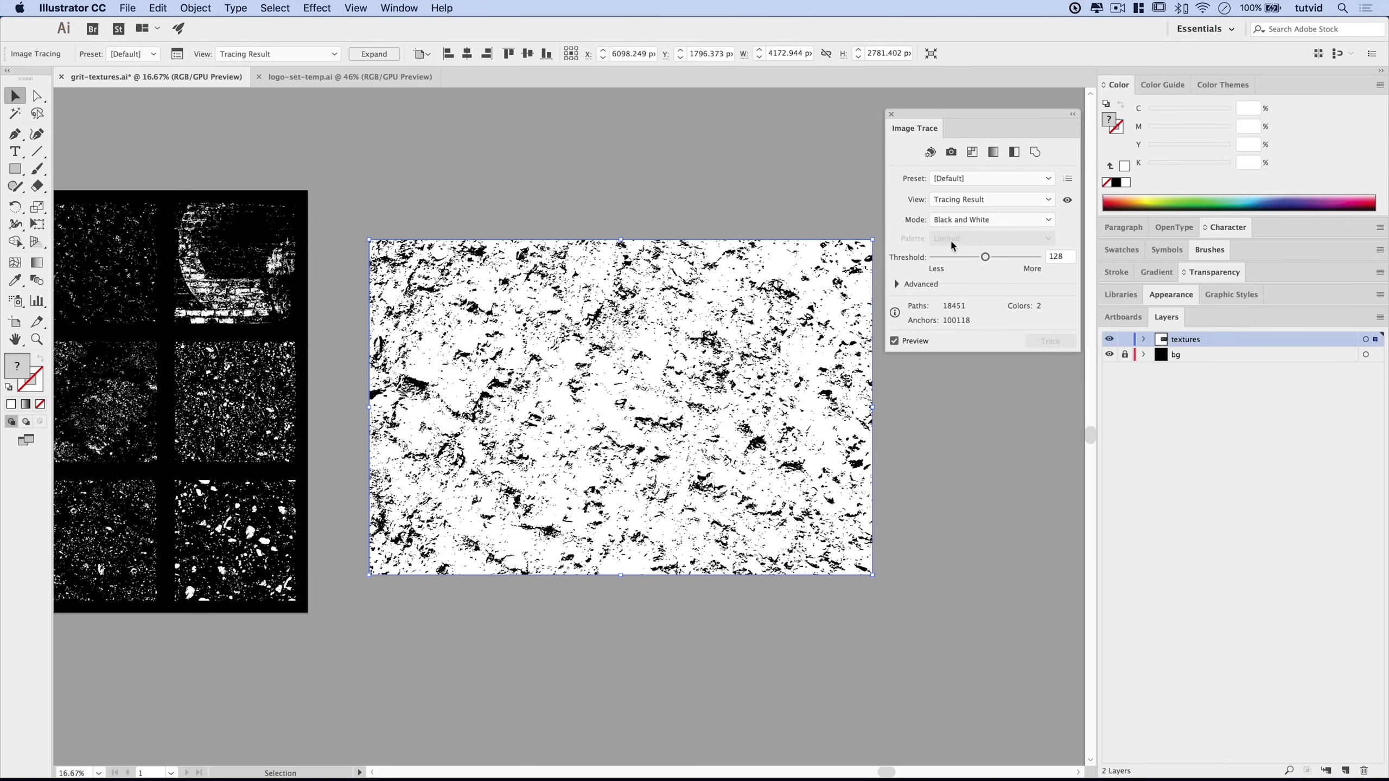
pyautogui.click(932, 219)
pyautogui.click(955, 218)
pyautogui.click(964, 180)
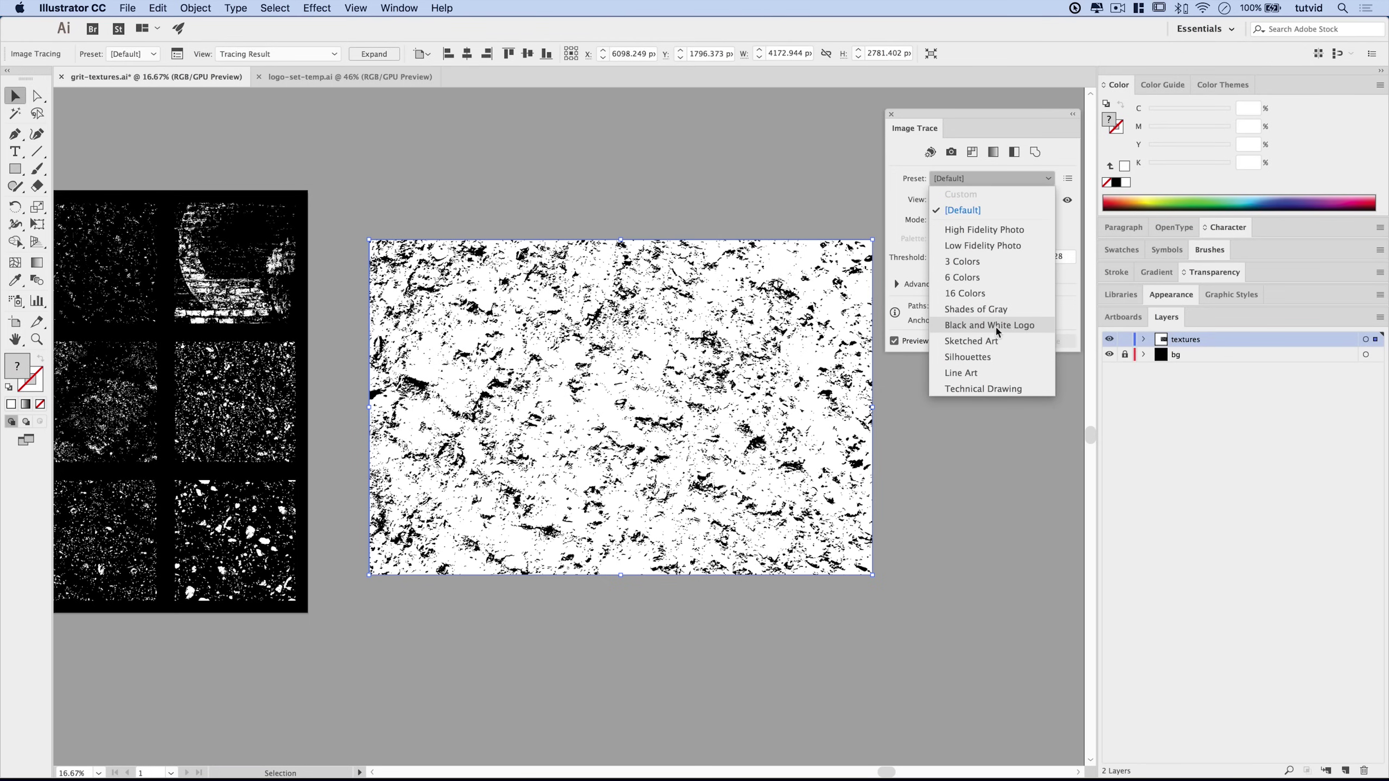
pyautogui.click(952, 186)
pyautogui.click(1009, 180)
# Settle the trace threshold at 61 for sparse black specks, then expand the trace
pyautogui.click(983, 212)
pyautogui.moveTo(986, 257); pyautogui.dragTo(975, 258)
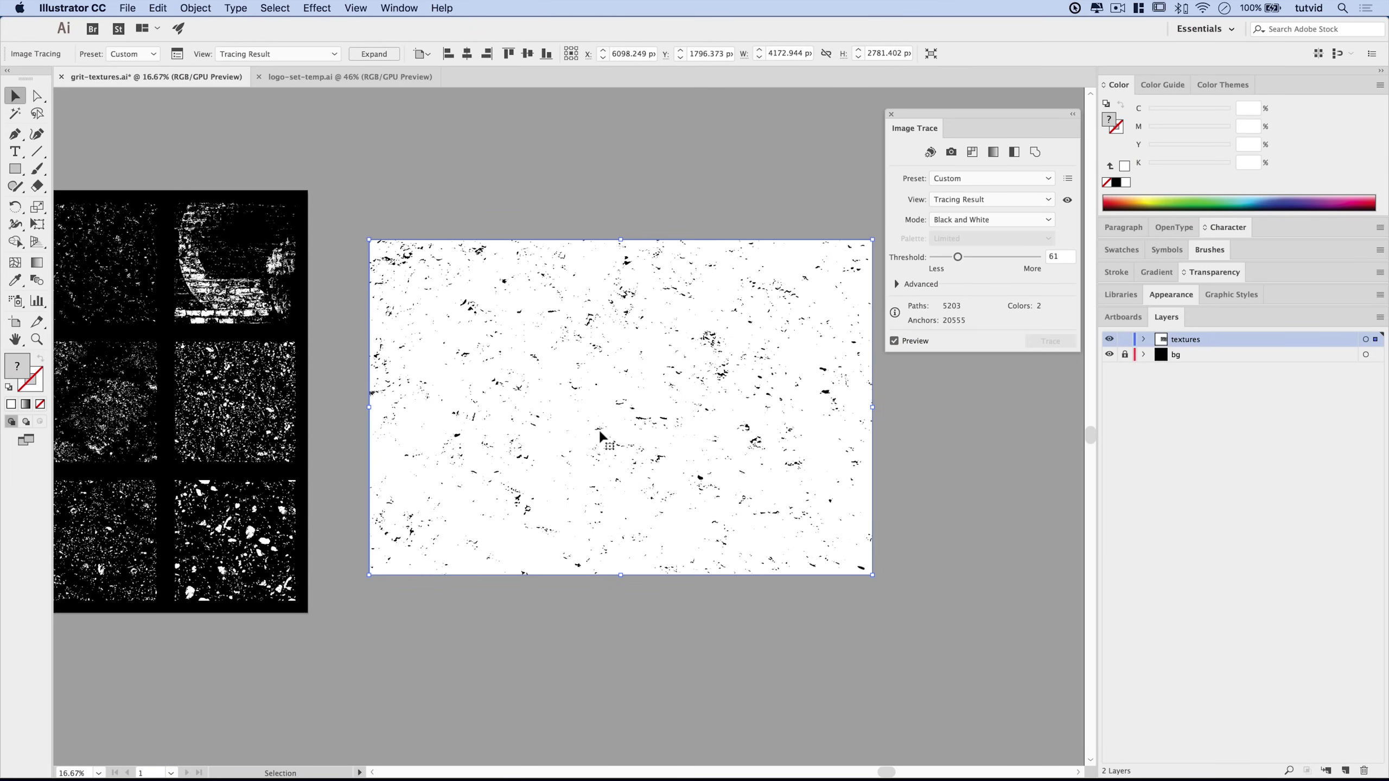
pyautogui.hscroll(-3, 748, 400)
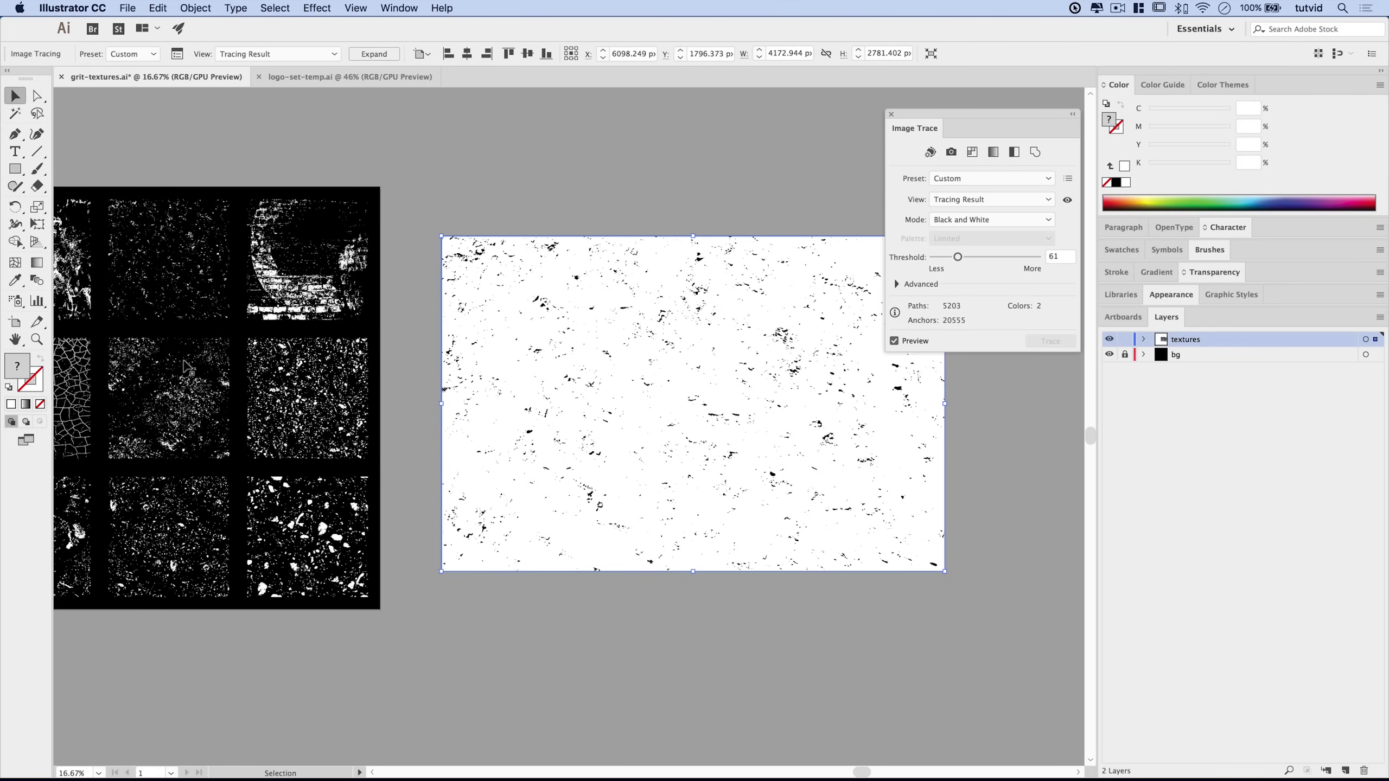
pyautogui.moveTo(773, 408)
pyautogui.mouseDown()
pyautogui.moveTo(710, 422)
pyautogui.moveTo(713, 361)
pyautogui.mouseUp()
pyautogui.scroll(1, 701, 318)
pyautogui.moveTo(644, 313)
pyautogui.mouseDown()
pyautogui.moveTo(692, 367)
pyautogui.moveTo(866, 356)
pyautogui.mouseUp()
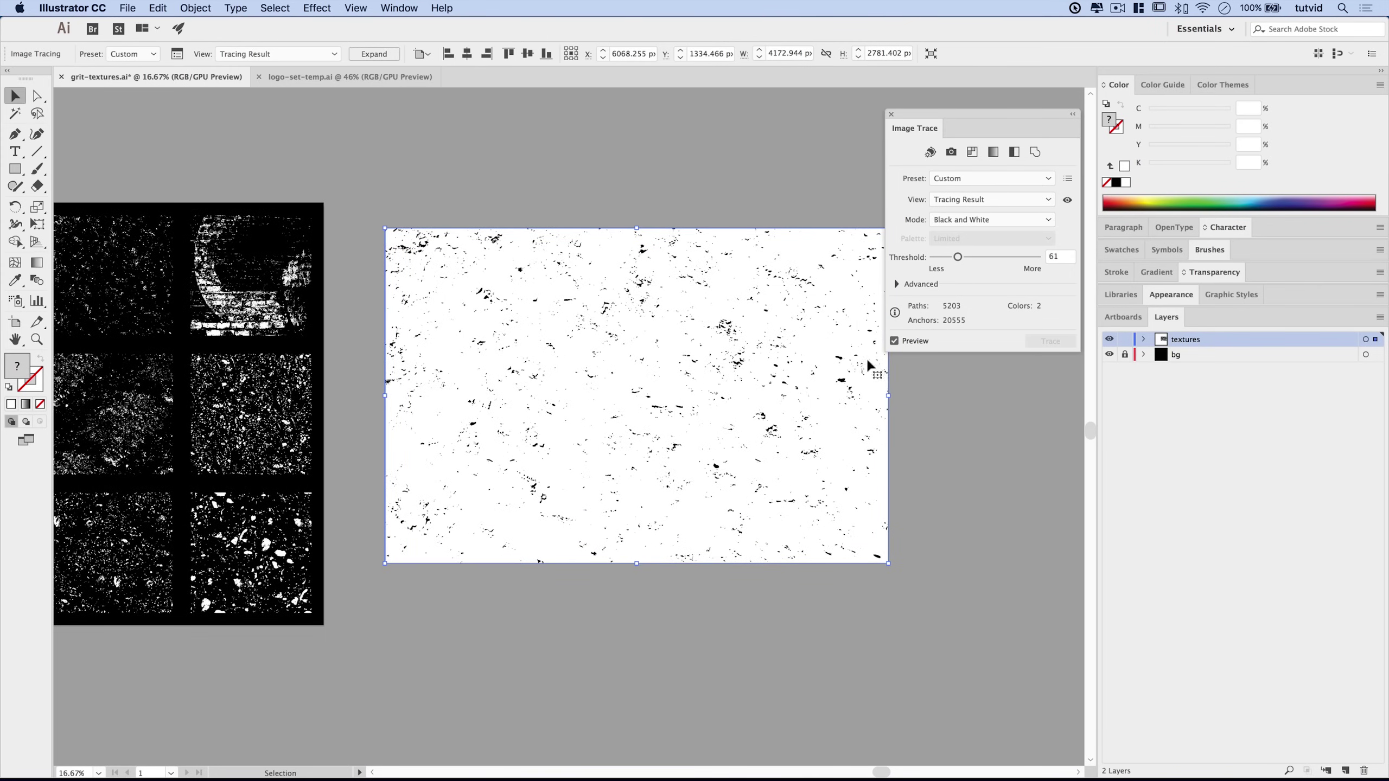
pyautogui.click(1008, 257)
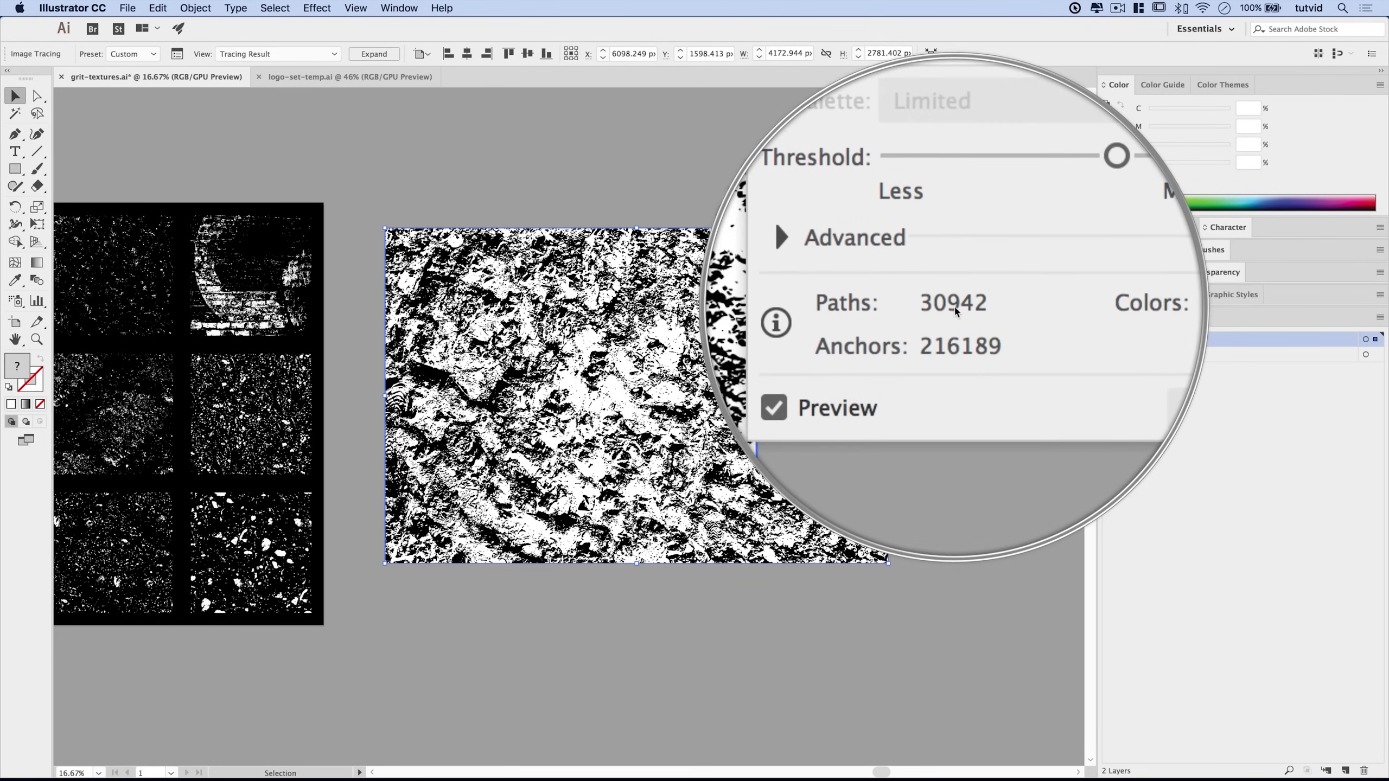
pyautogui.moveTo(976, 122); pyautogui.dragTo(970, 128)
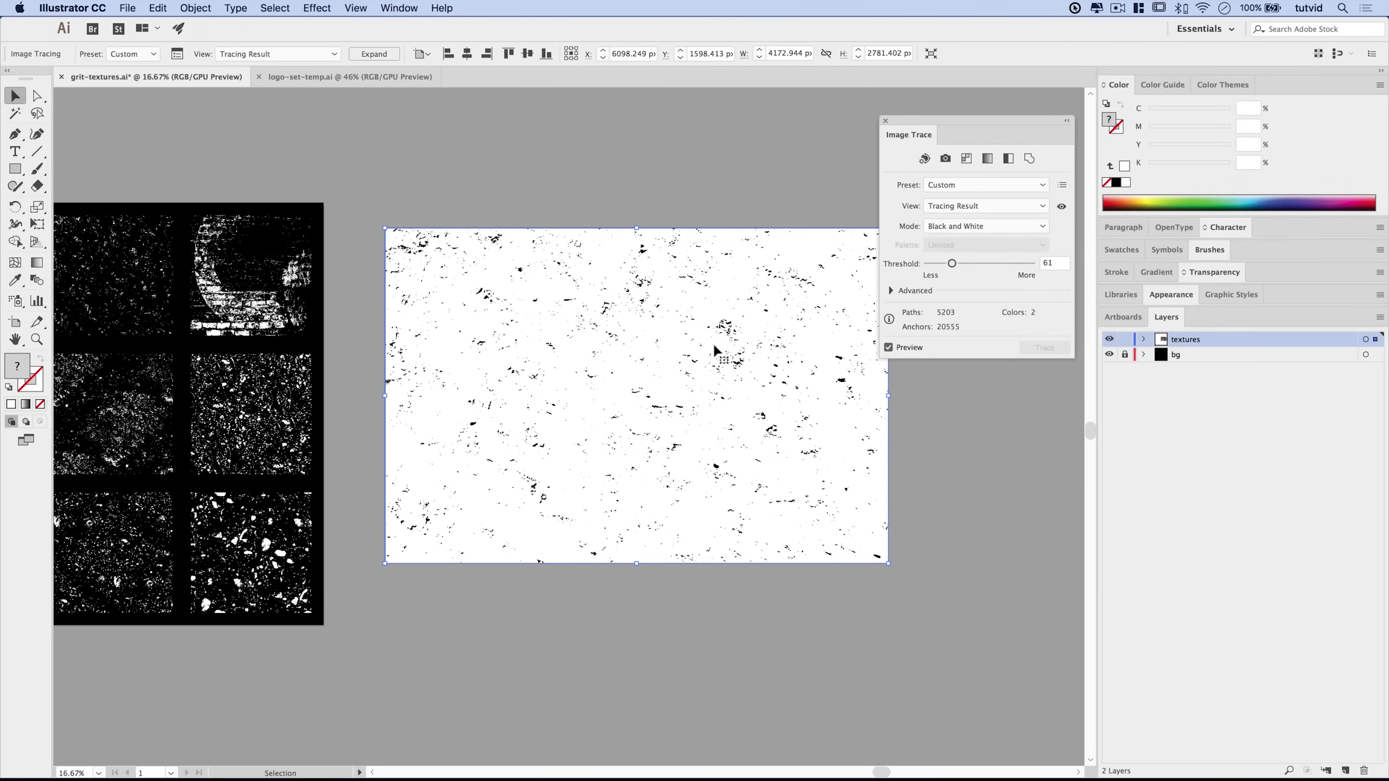
pyautogui.click(381, 55)
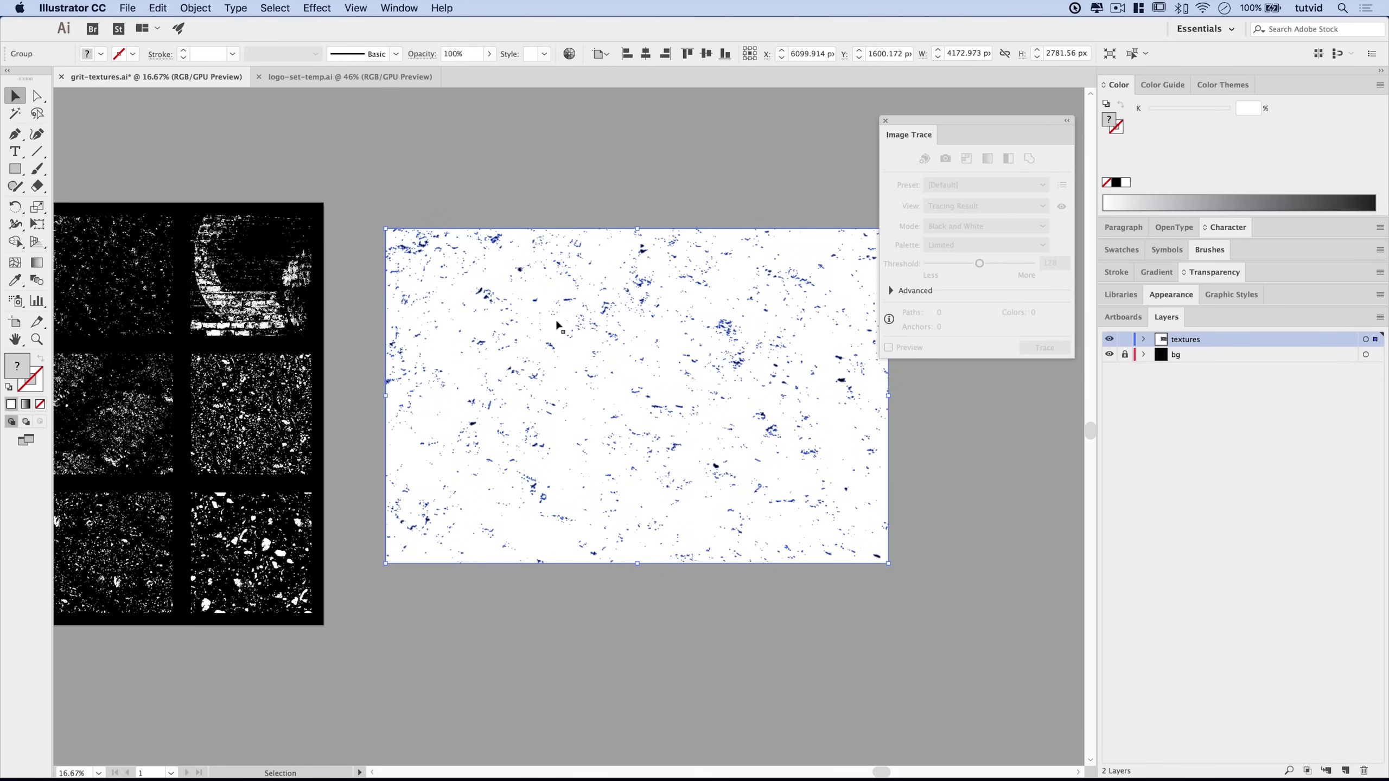
# Lock sublayers texture-01 to texture-09 and ungroup the expanded trace
pyautogui.click(1145, 339)
pyautogui.moveTo(1125, 371); pyautogui.dragTo(1130, 498)
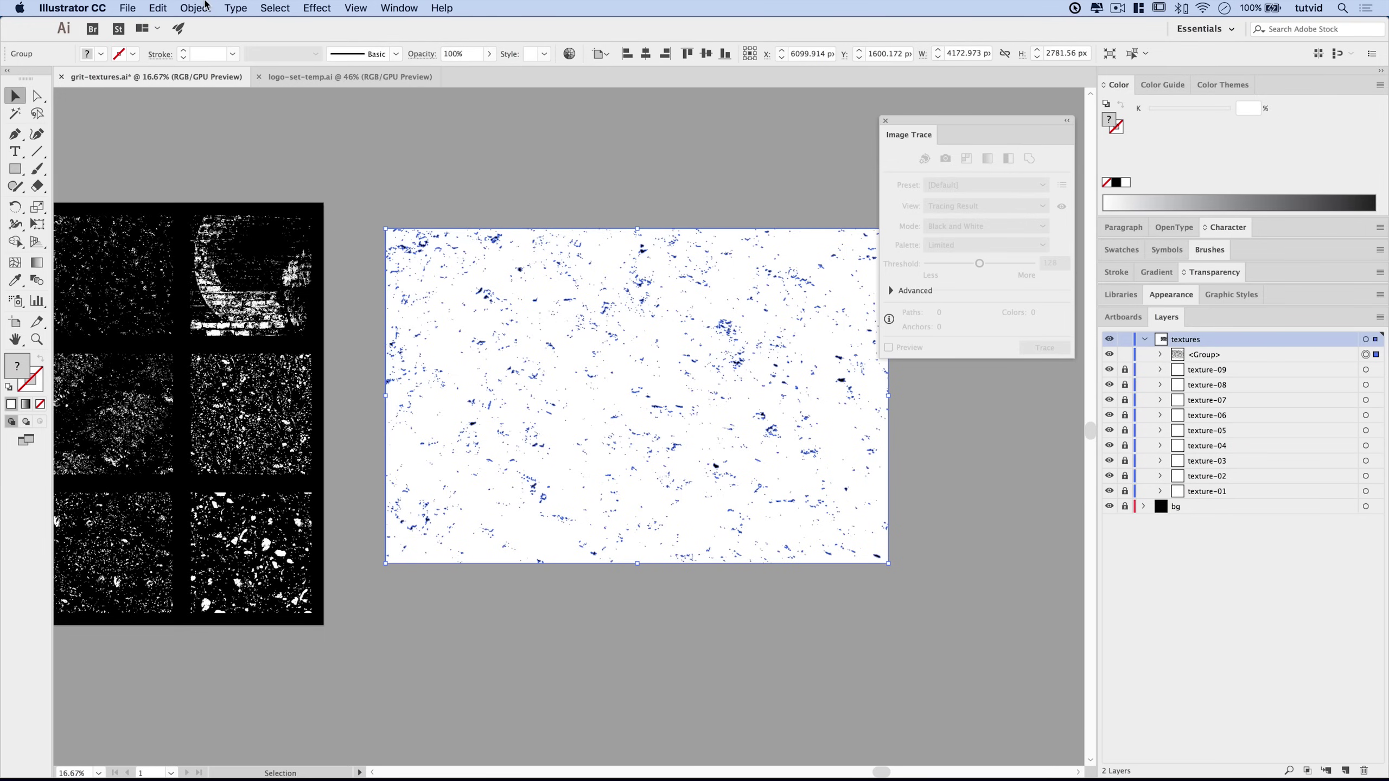
pyautogui.click(195, 7)
pyautogui.click(225, 73)
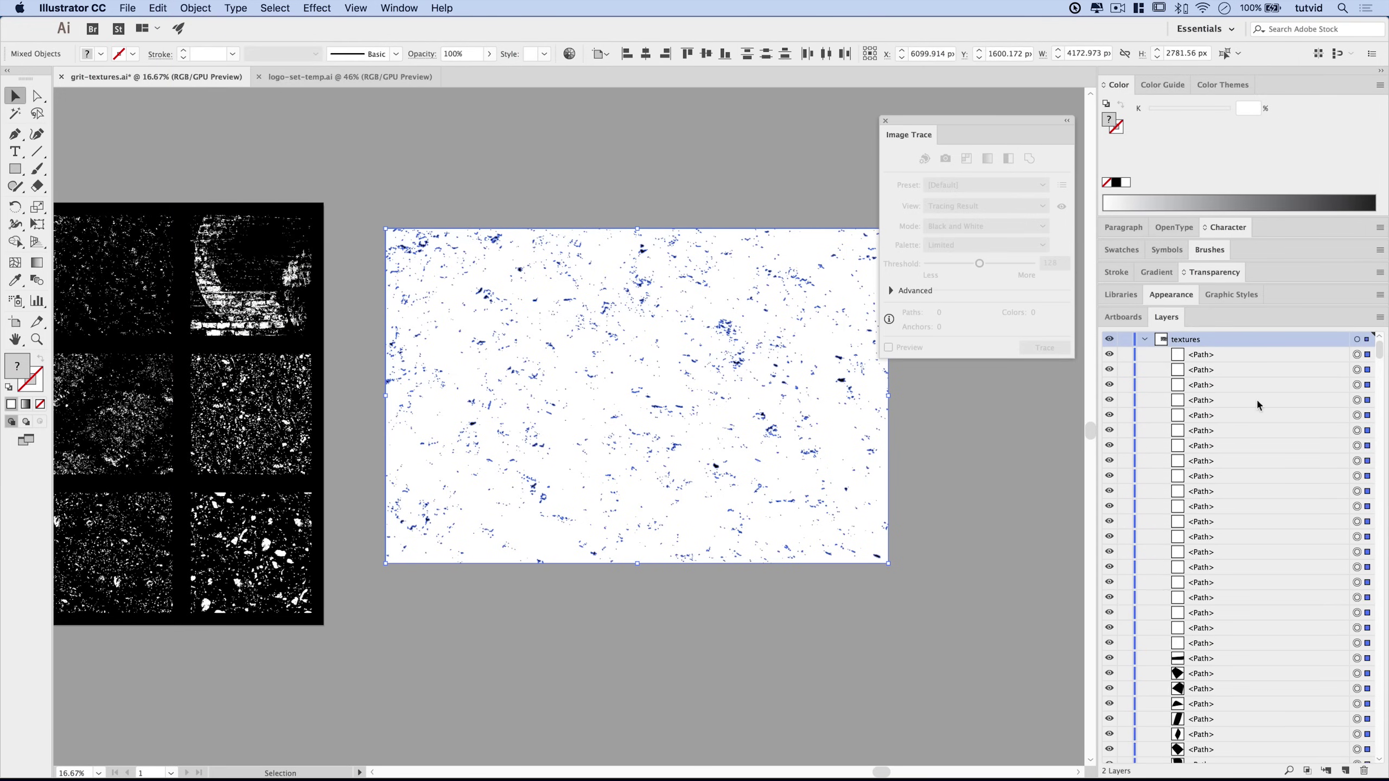
# Delete the trace's white areas with the Magic Wand and select all remaining black specks
pyautogui.click(625, 141)
pyautogui.click(886, 120)
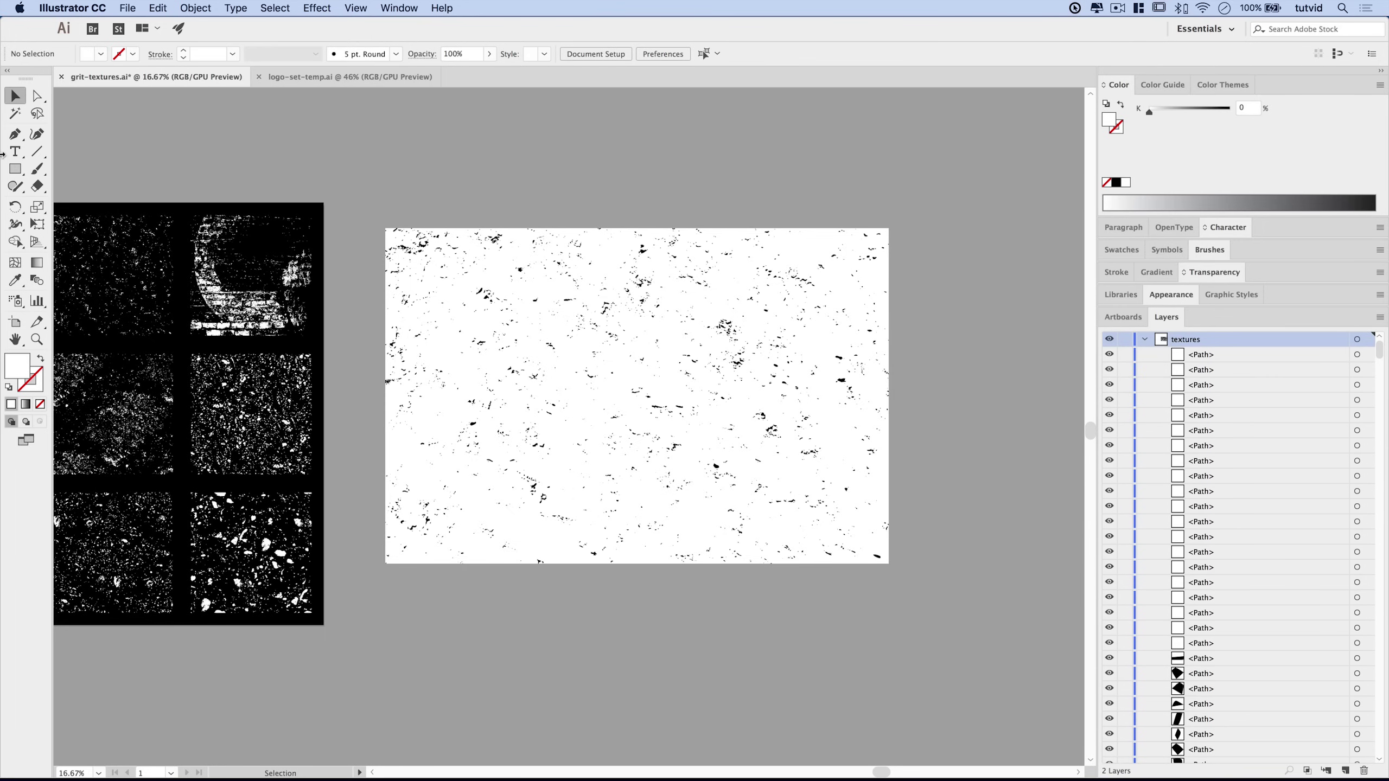
pyautogui.click(15, 115)
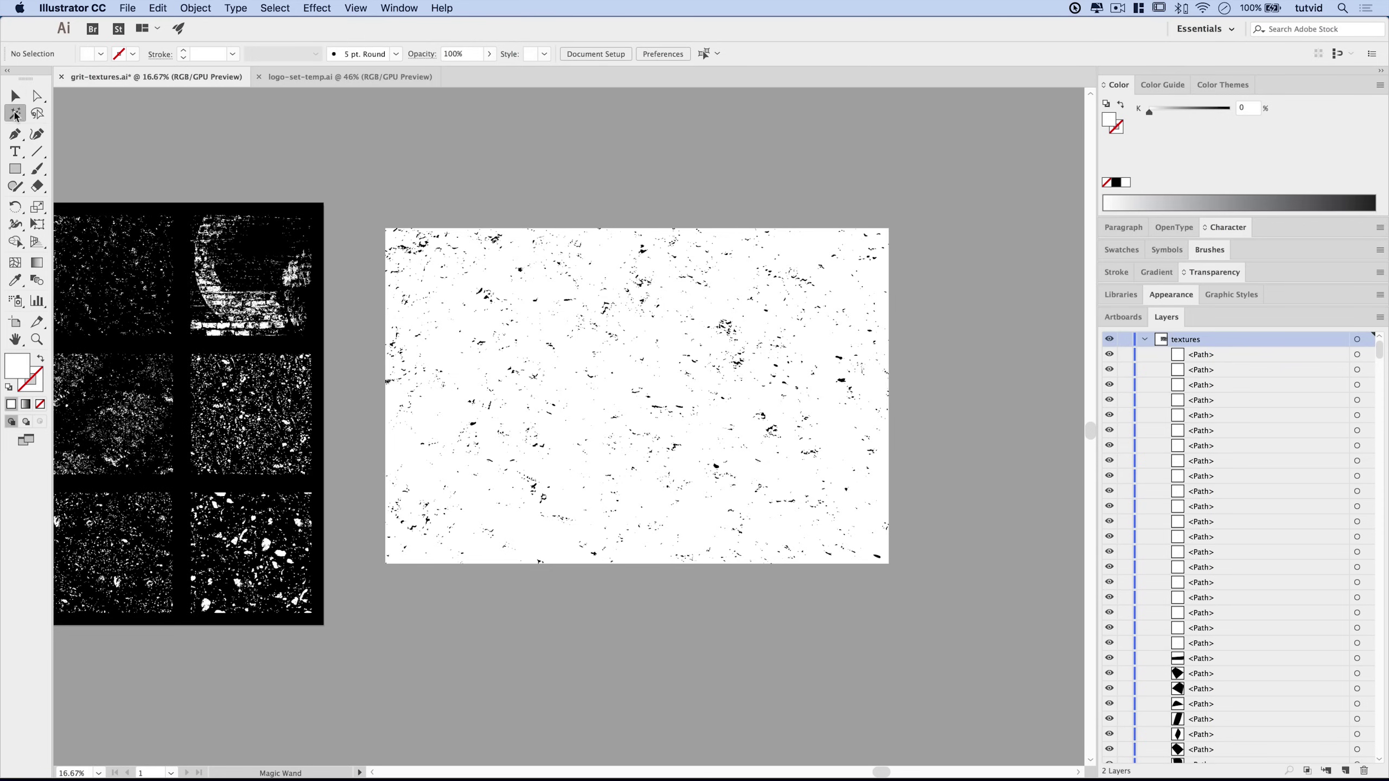
pyautogui.click(564, 503)
pyautogui.press('Delete')
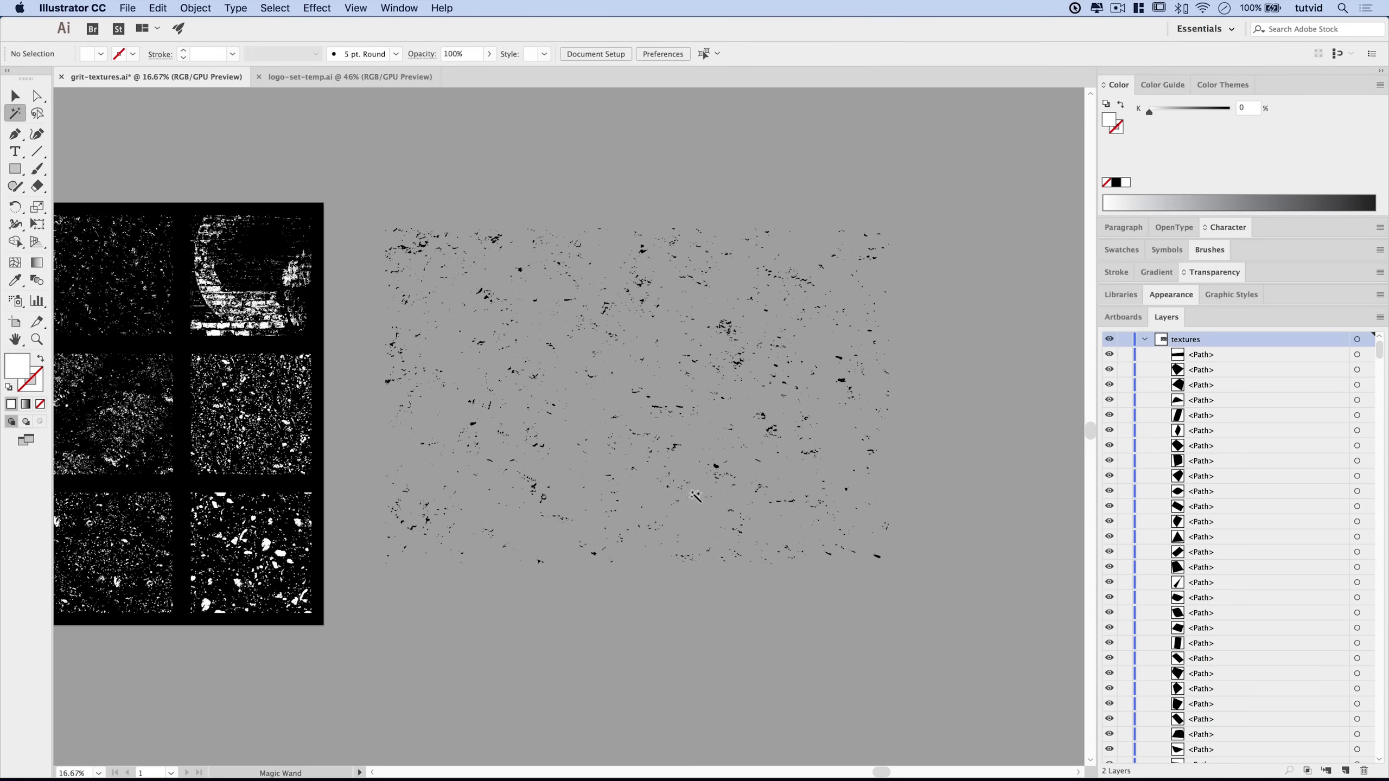
pyautogui.press('v')
pyautogui.press('super+a')
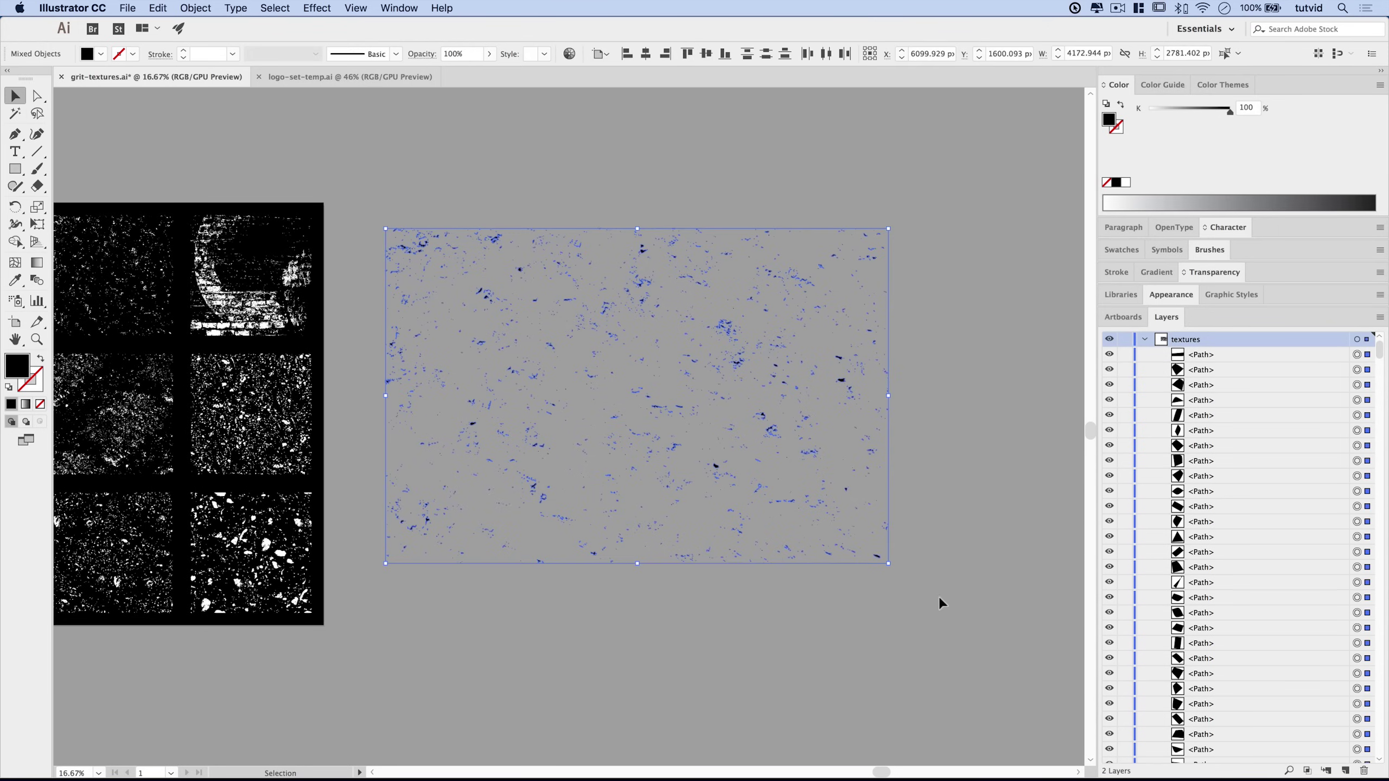
pyautogui.click(195, 9)
# Group the specks, resize the group to 2000 × 2000 px, and move it up-left
pyautogui.click(202, 61)
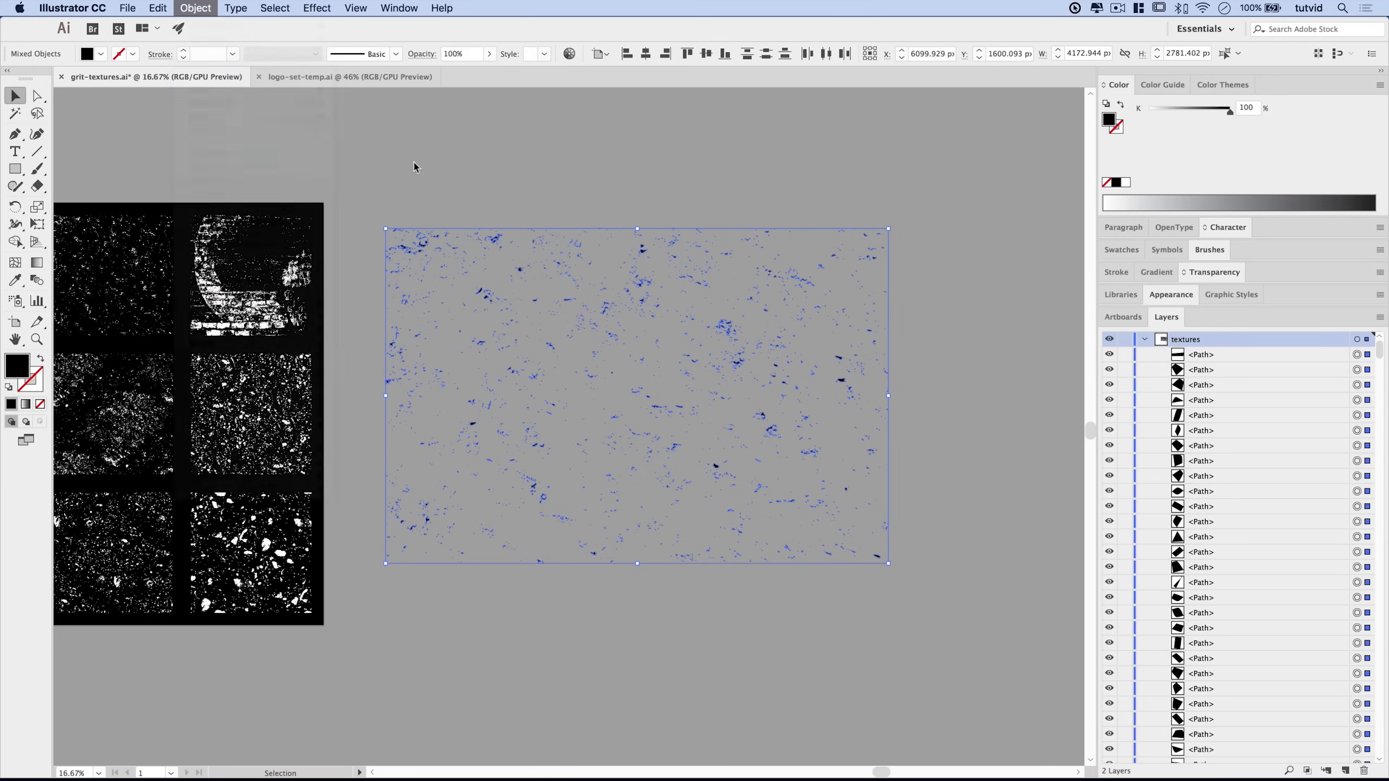
pyautogui.moveTo(728, 335); pyautogui.dragTo(719, 304)
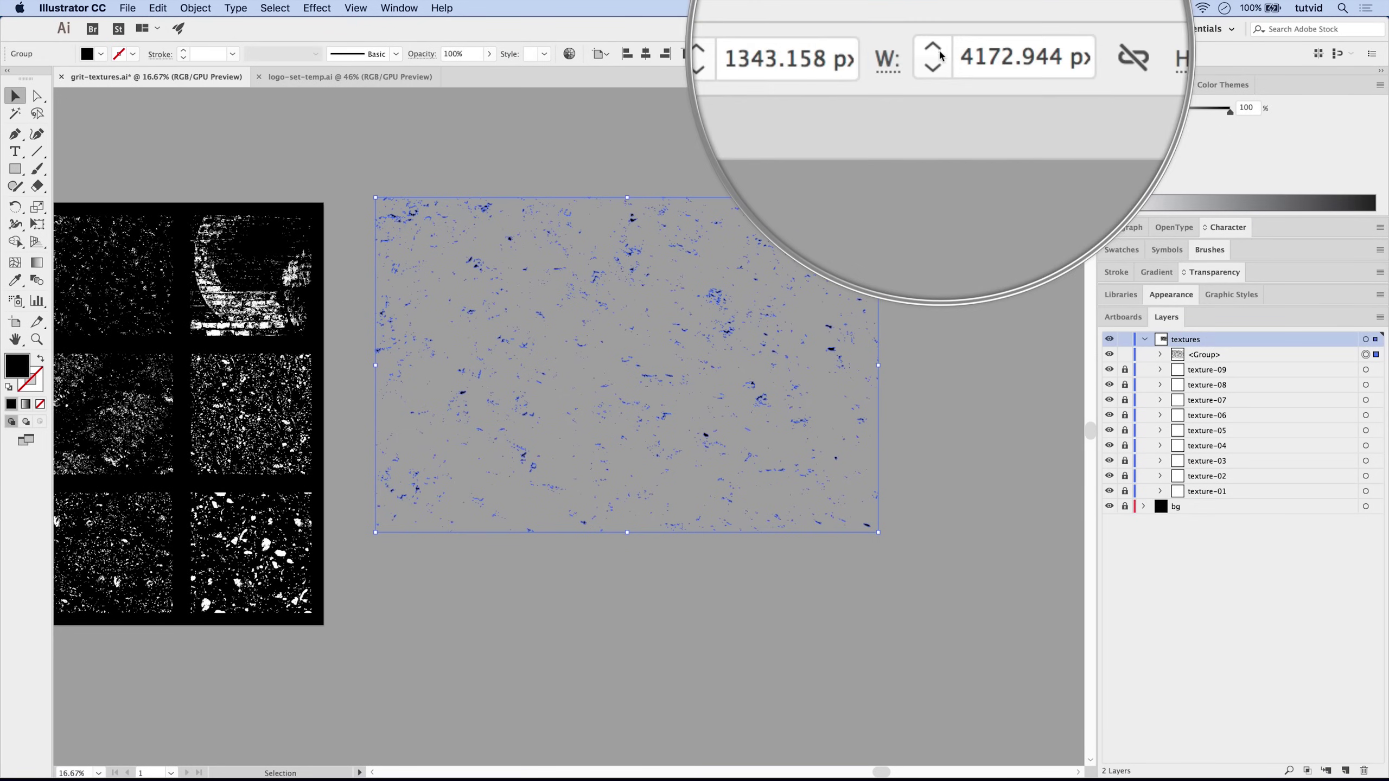
pyautogui.click(965, 57)
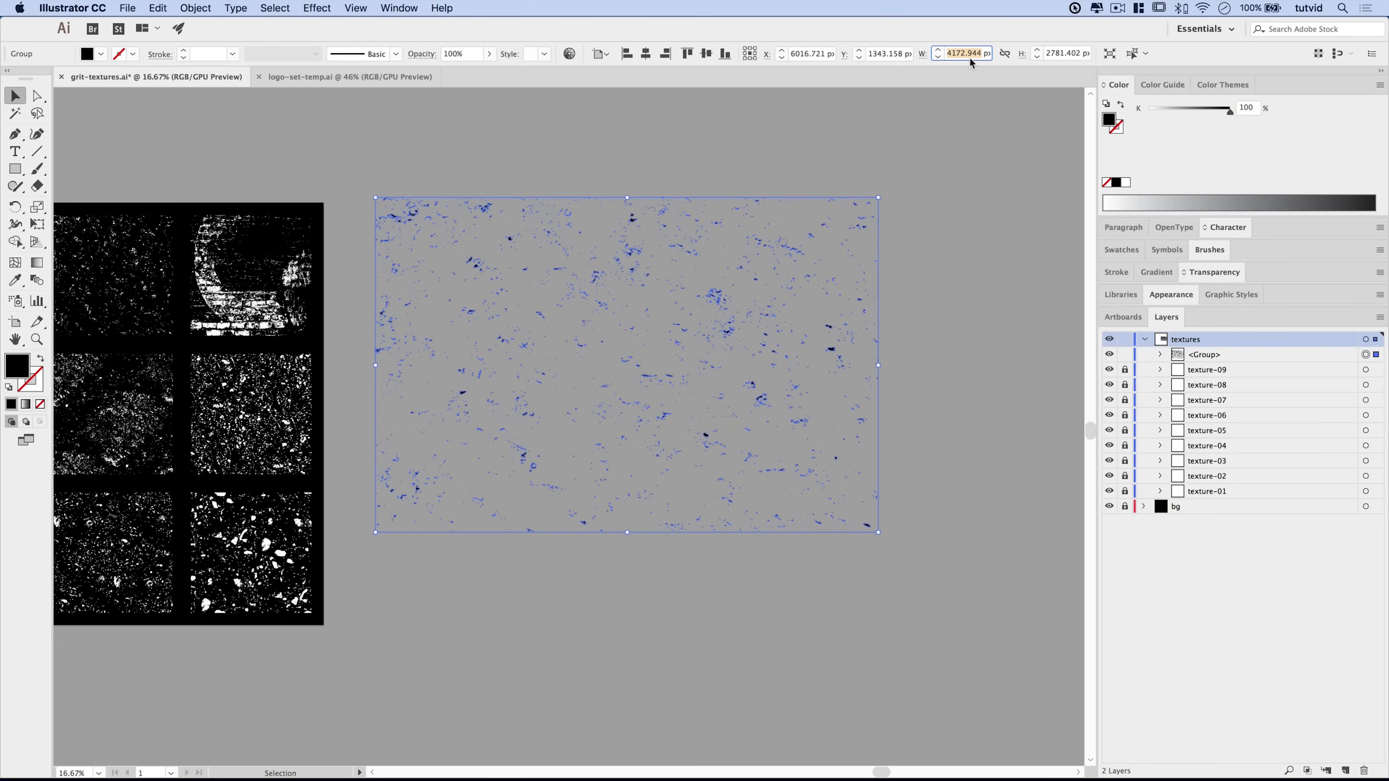
pyautogui.write('2000')
pyautogui.press('Tab')
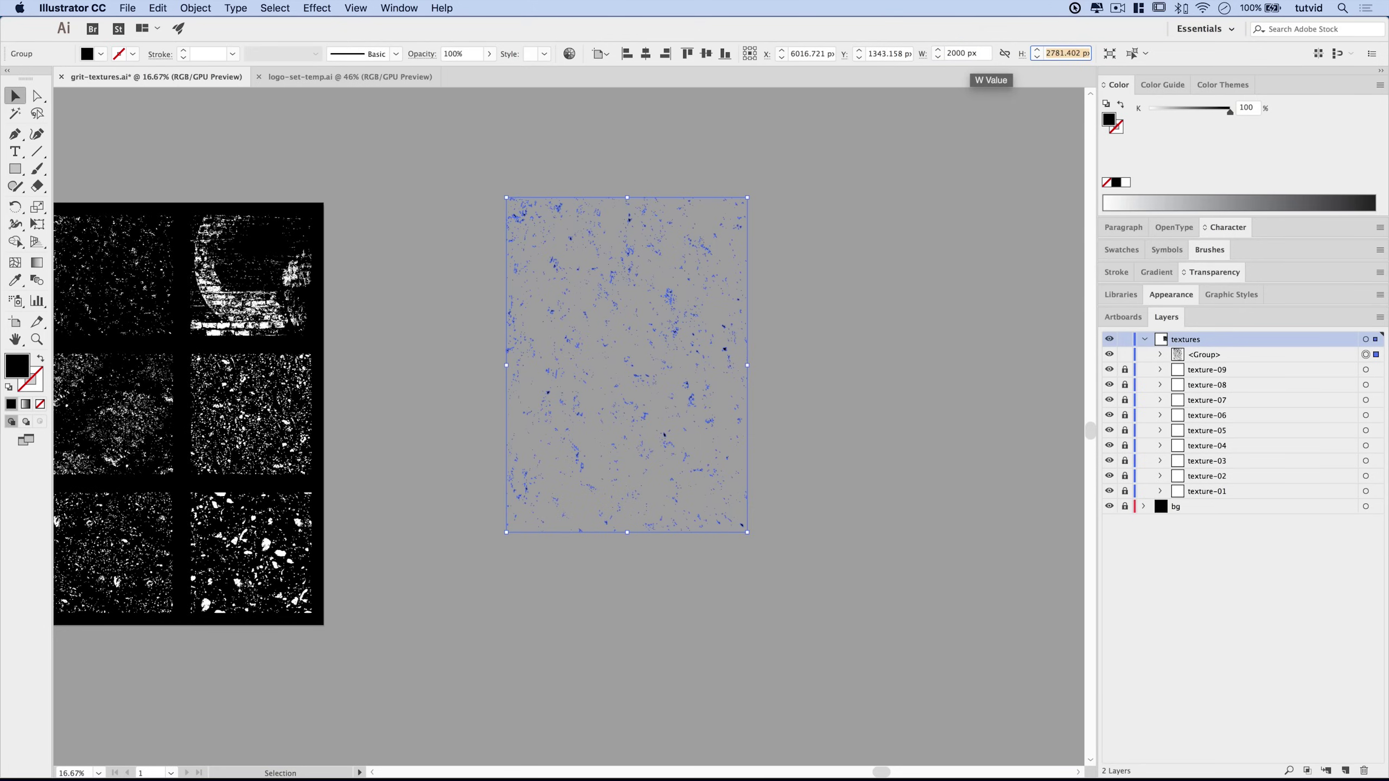
pyautogui.write('2000')
pyautogui.press('Tab')
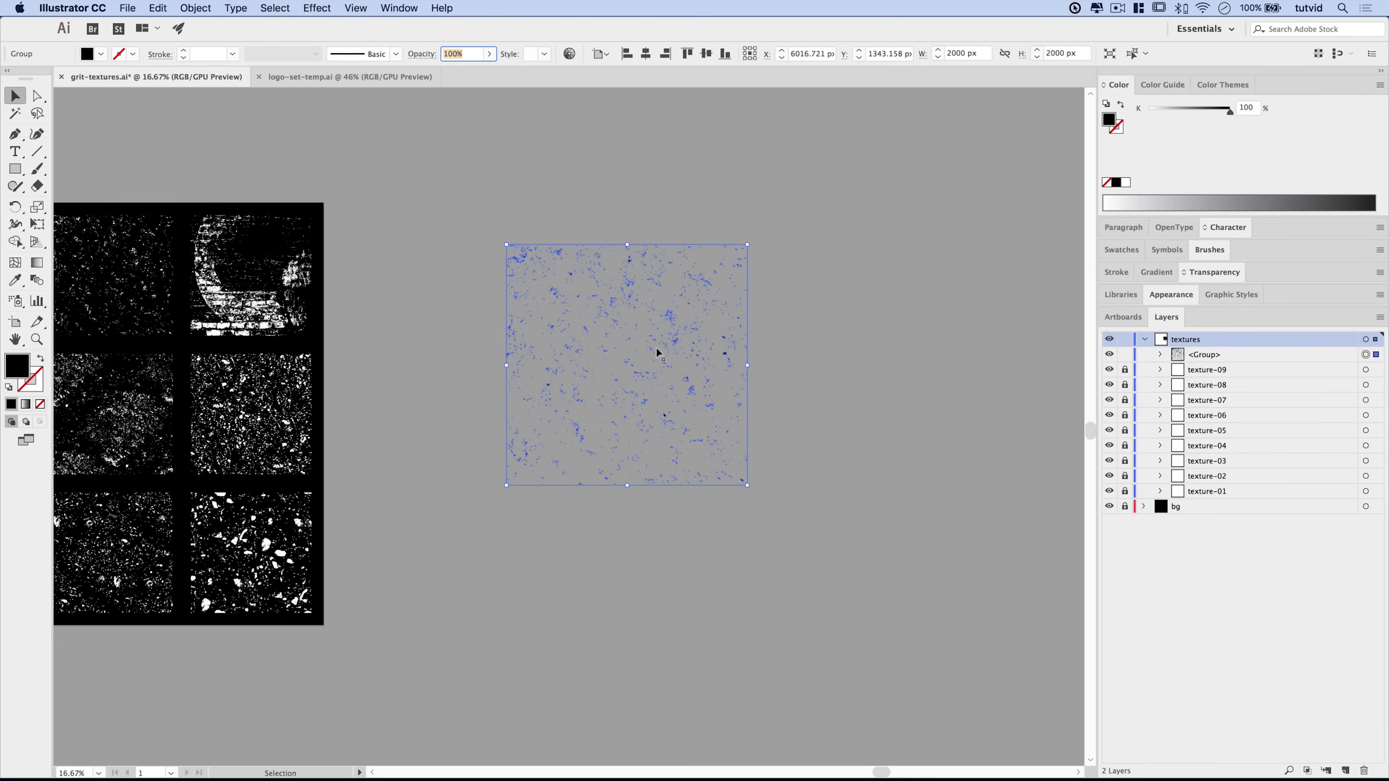
pyautogui.moveTo(657, 352); pyautogui.dragTo(517, 316)
# Fill the speckle group with white (ffffff), then switch to logo-set-temp.ai
pyautogui.click(794, 417)
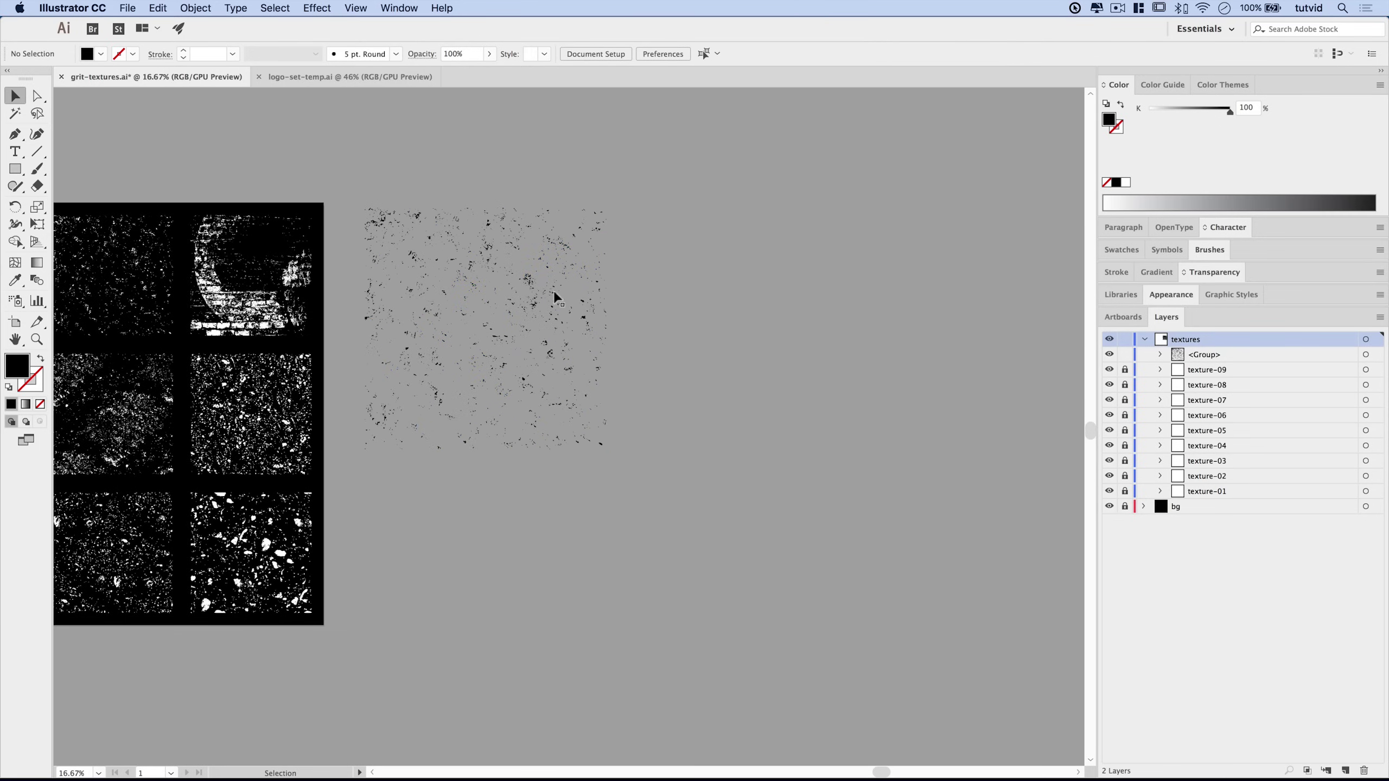
pyautogui.click(529, 285)
pyautogui.doubleClick(23, 376)
pyautogui.click(805, 317)
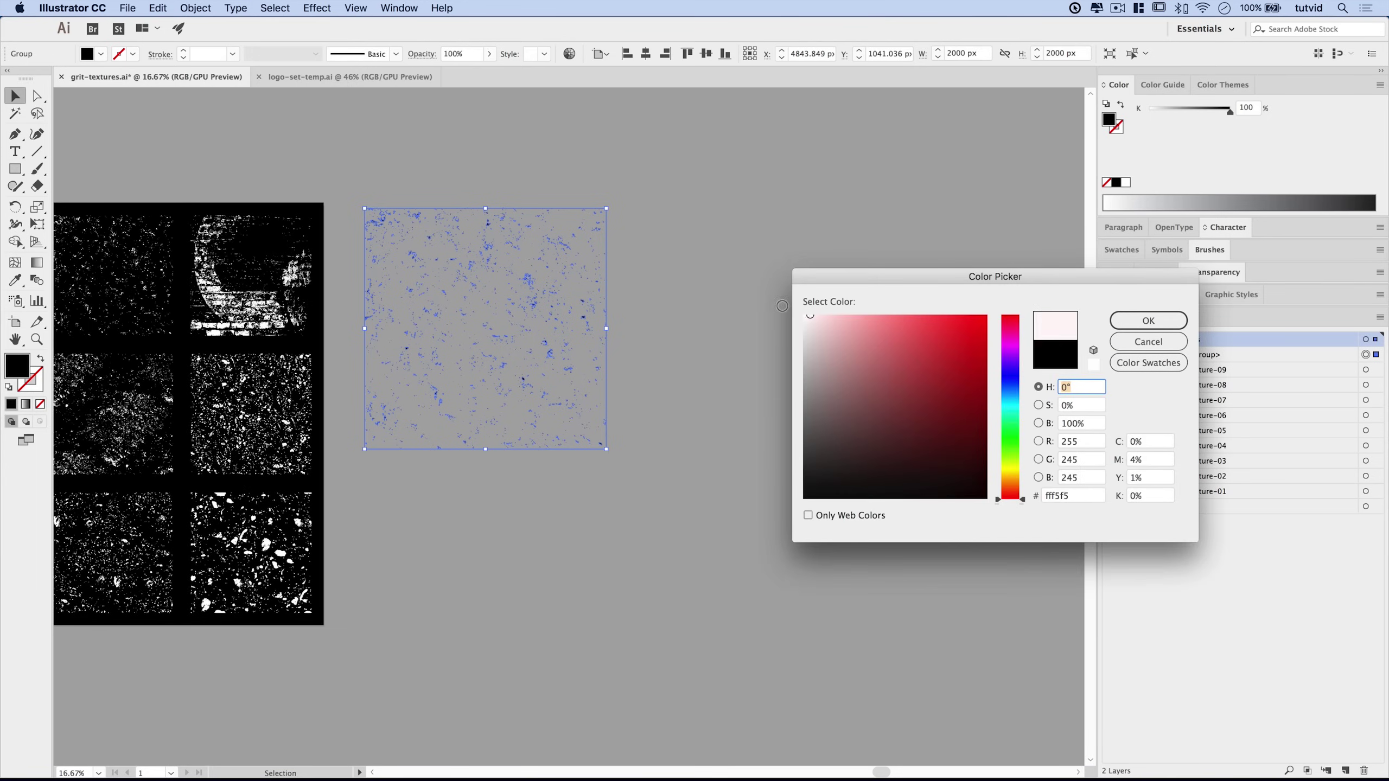
pyautogui.click(1149, 321)
pyautogui.click(624, 394)
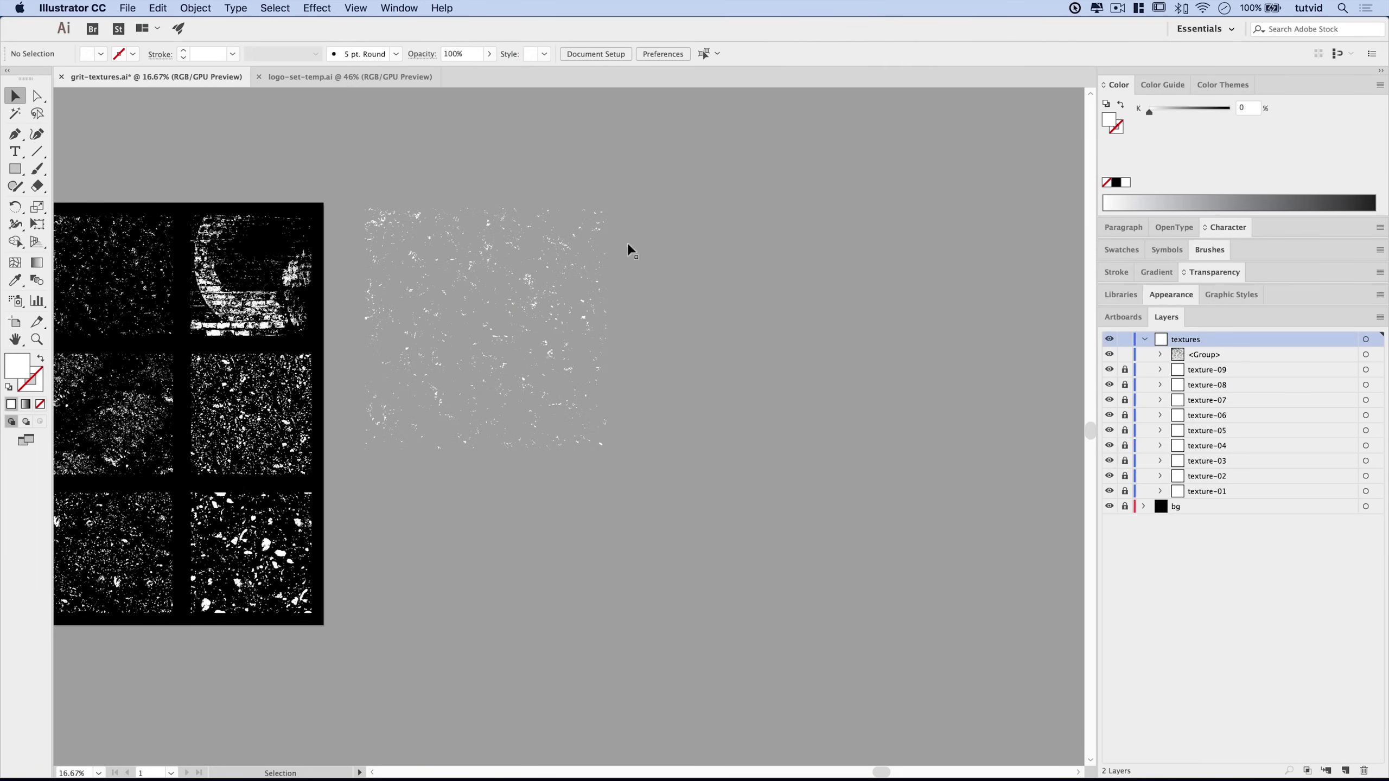
pyautogui.hscroll(-5, 846, 332)
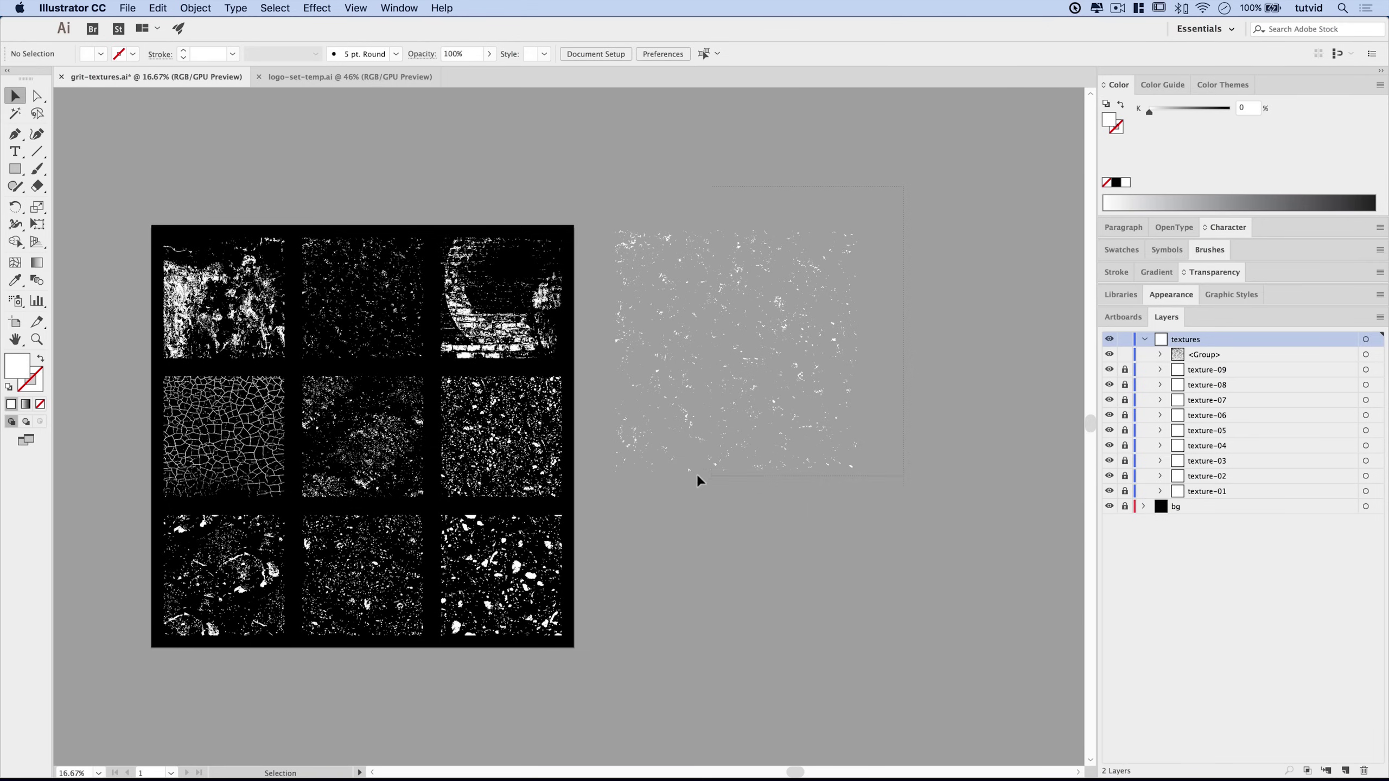
pyautogui.click(606, 516)
pyautogui.click(929, 511)
pyautogui.click(367, 81)
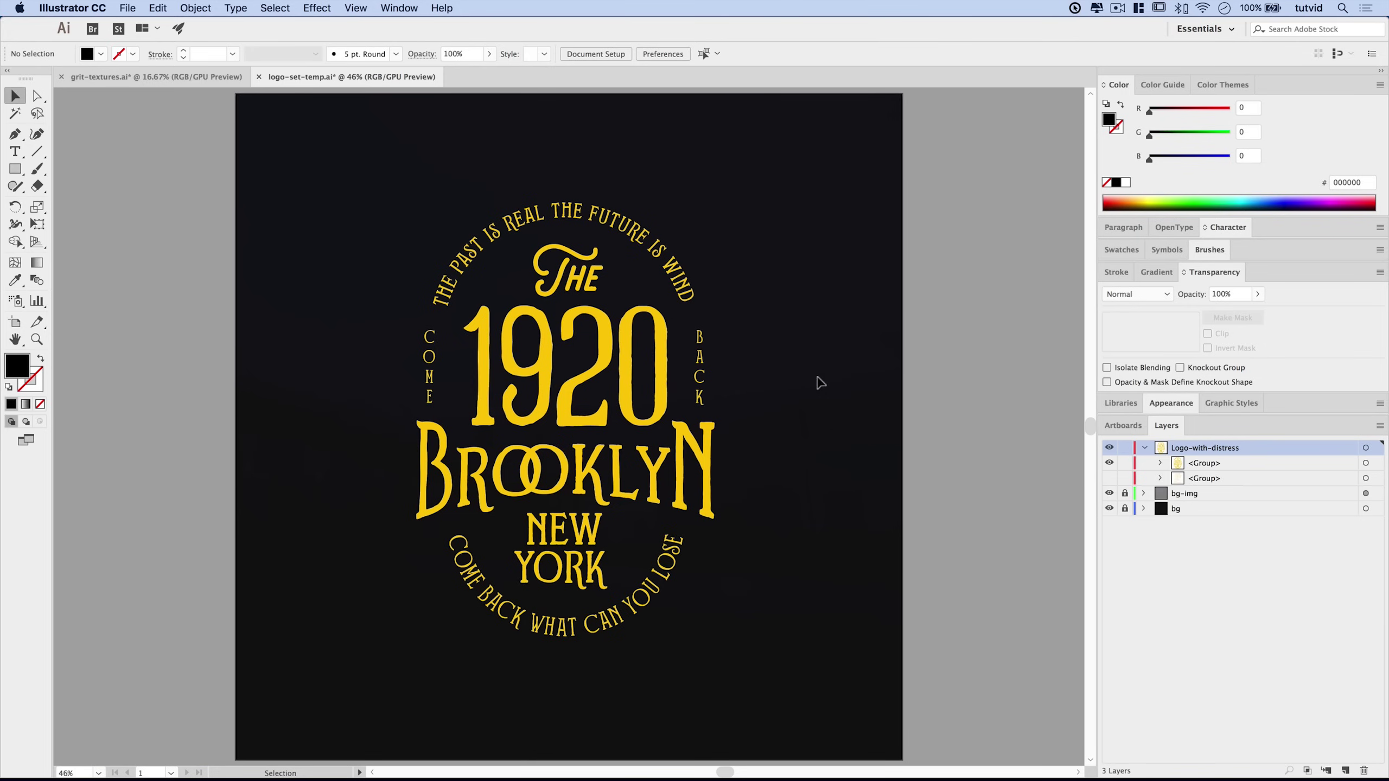
# Keep only the 1920 Brooklyn logo visible and select its group in Layers
pyautogui.click(1108, 463)
pyautogui.click(1109, 477)
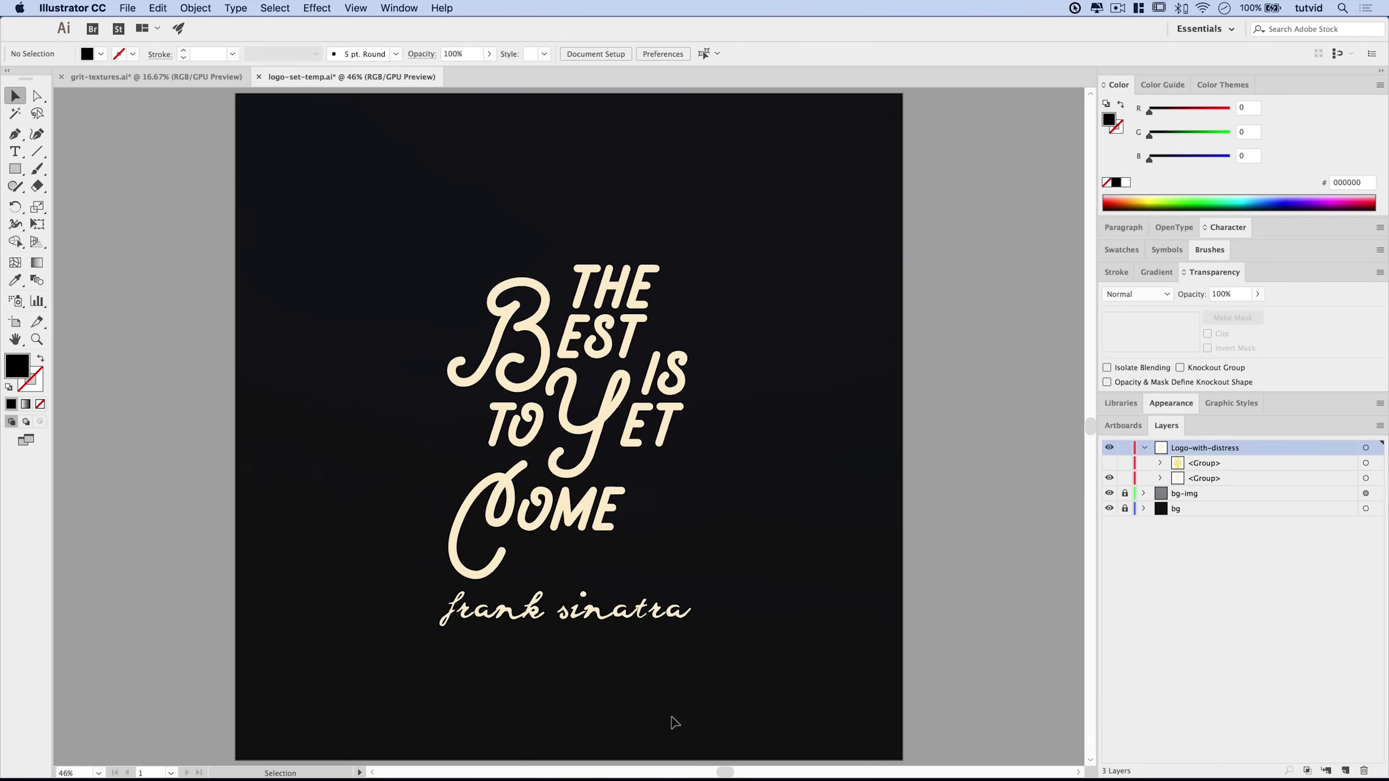
pyautogui.click(1110, 479)
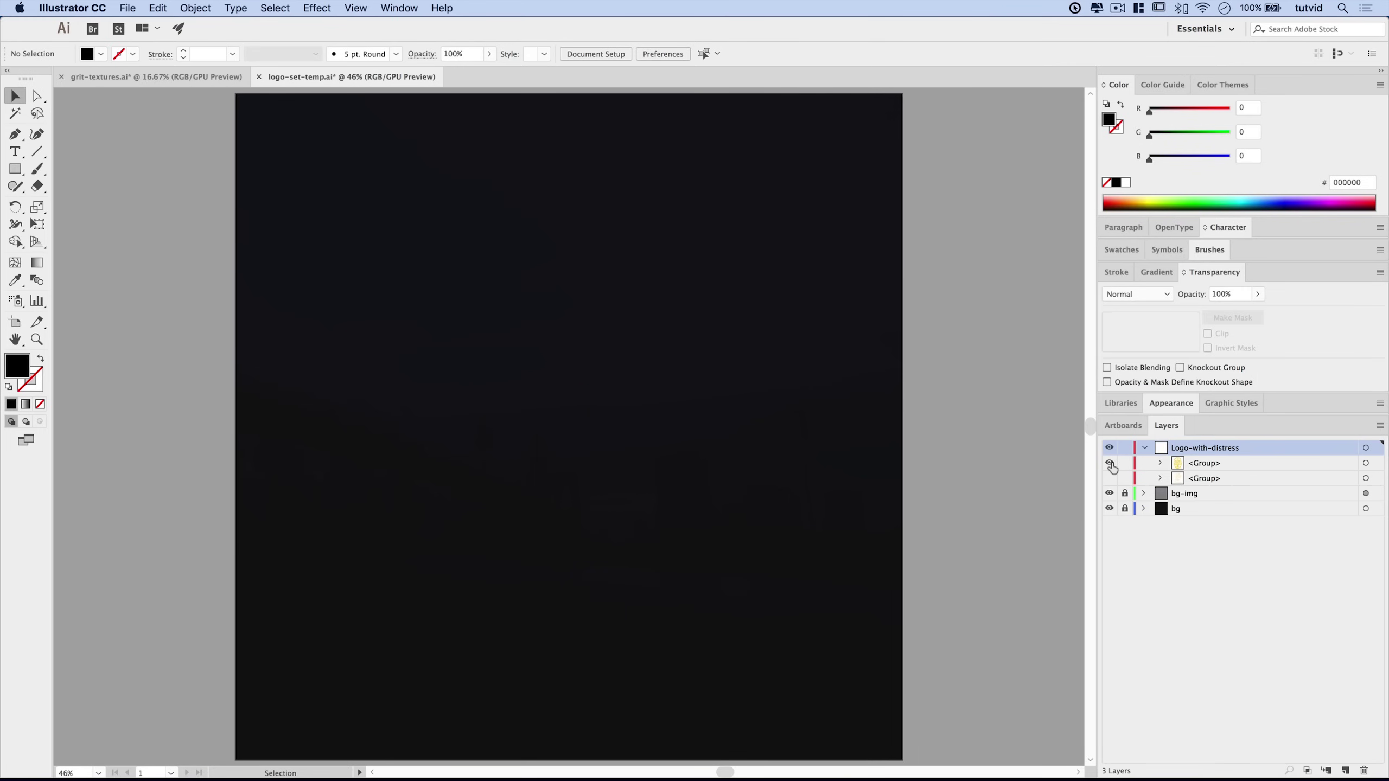
pyautogui.click(1108, 463)
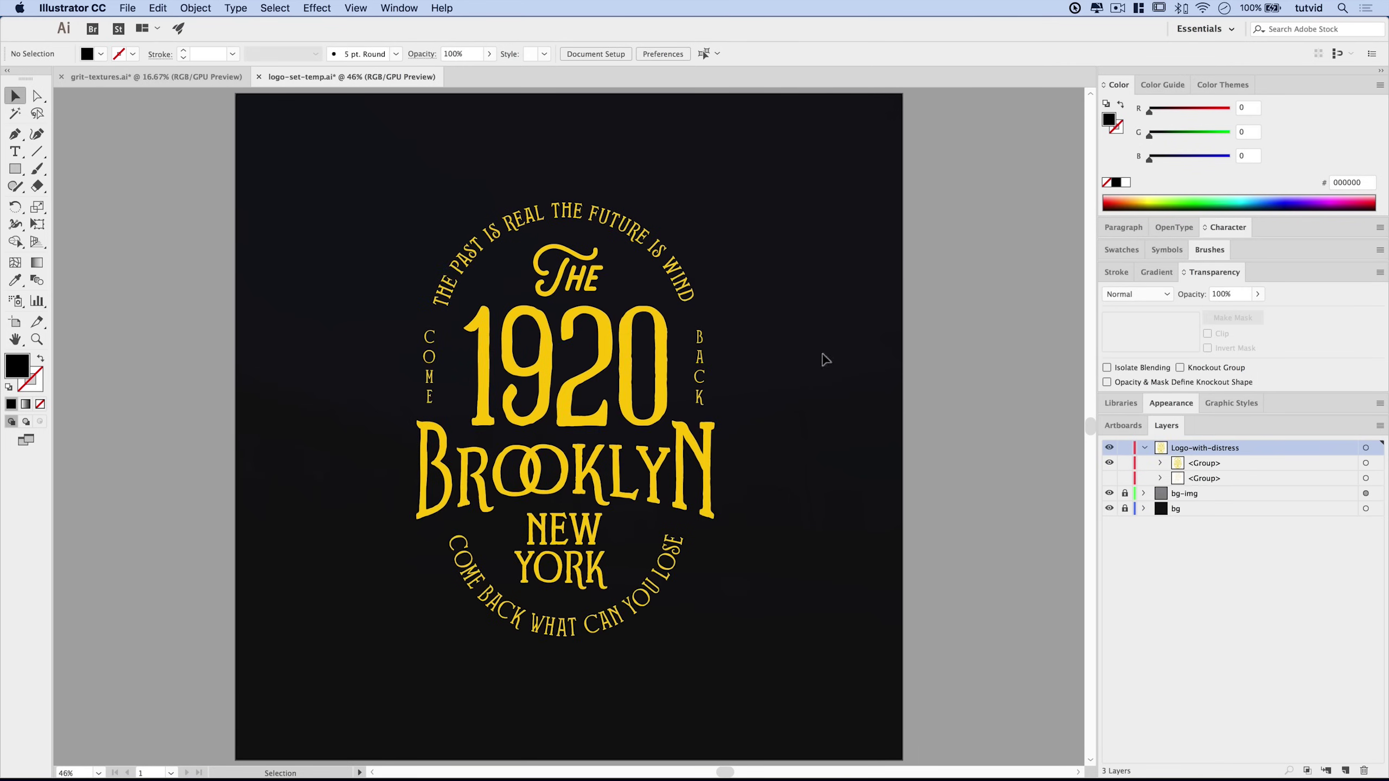
pyautogui.click(629, 366)
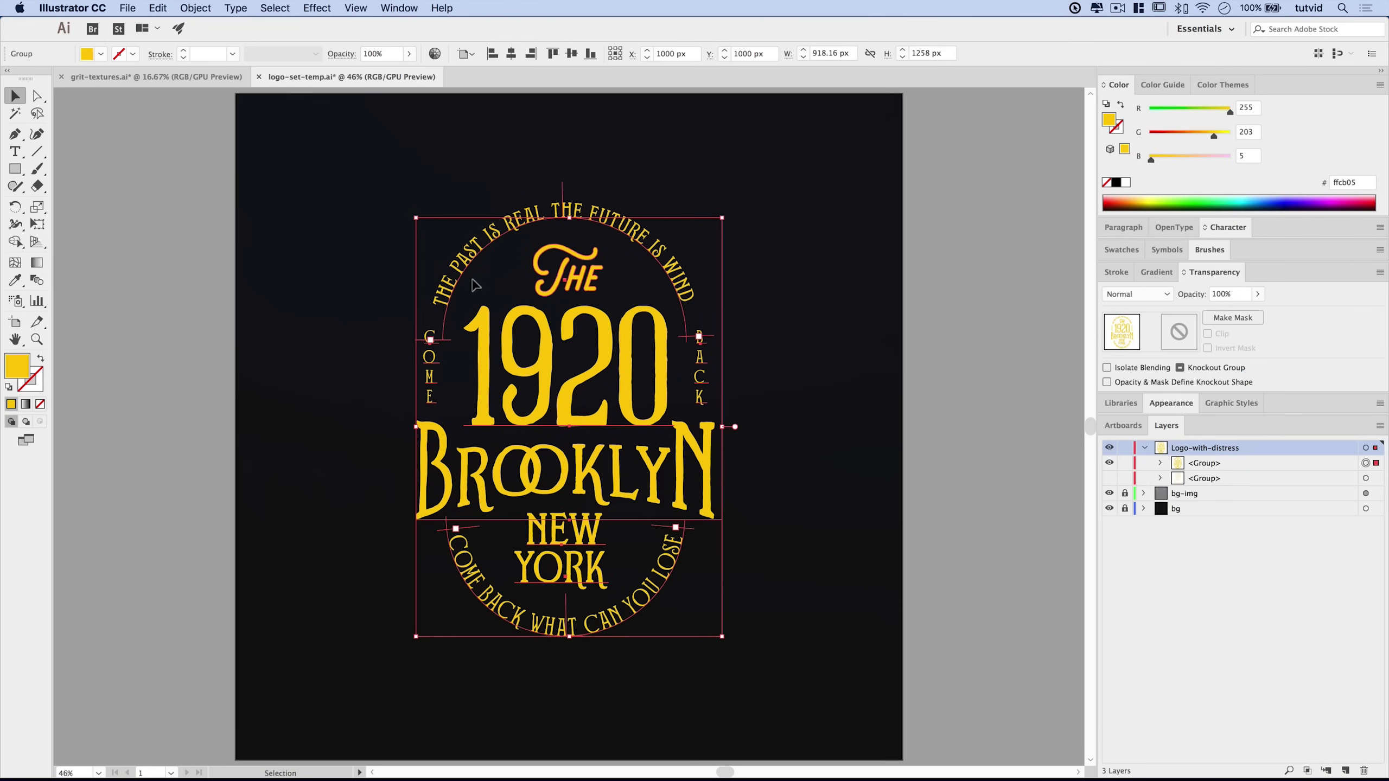
pyautogui.click(1211, 463)
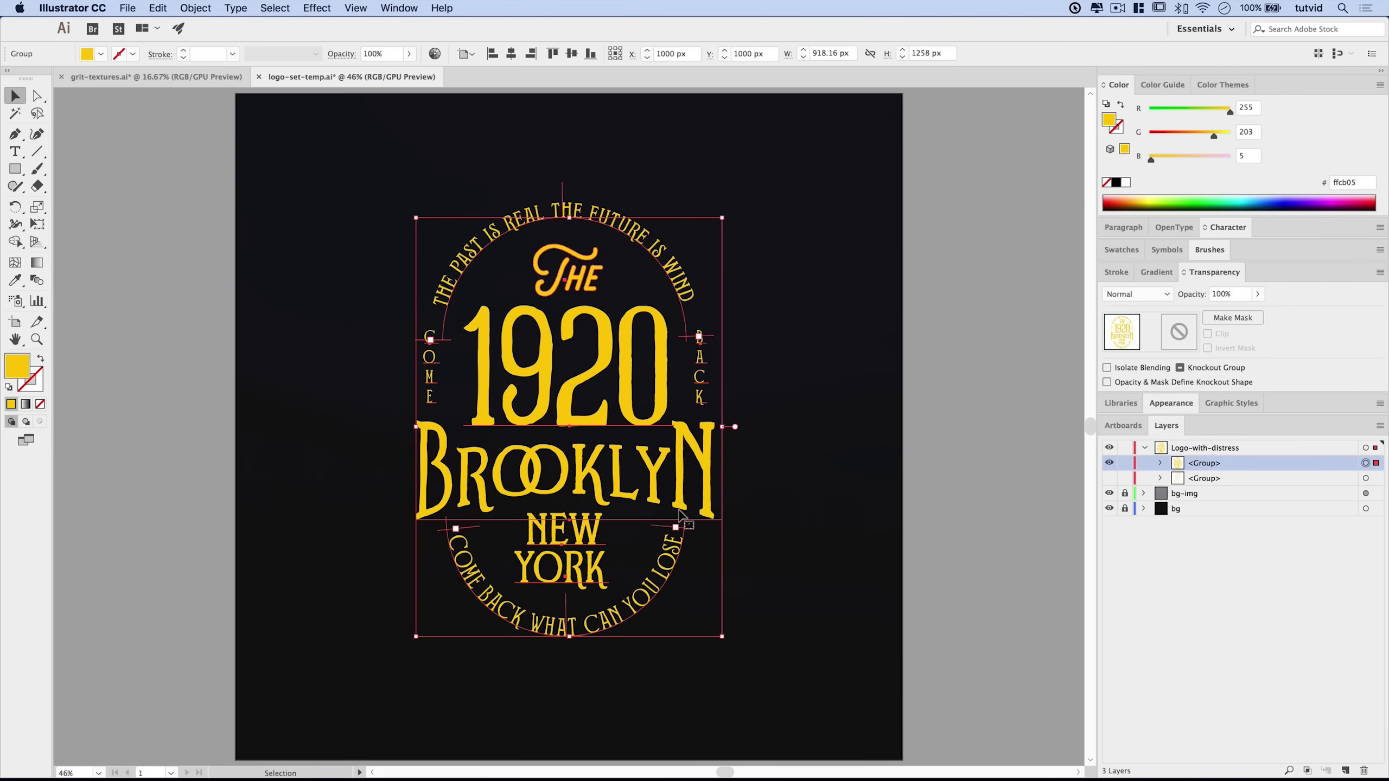
# Open the Transparency panel for the selected logo group
pyautogui.click(198, 8)
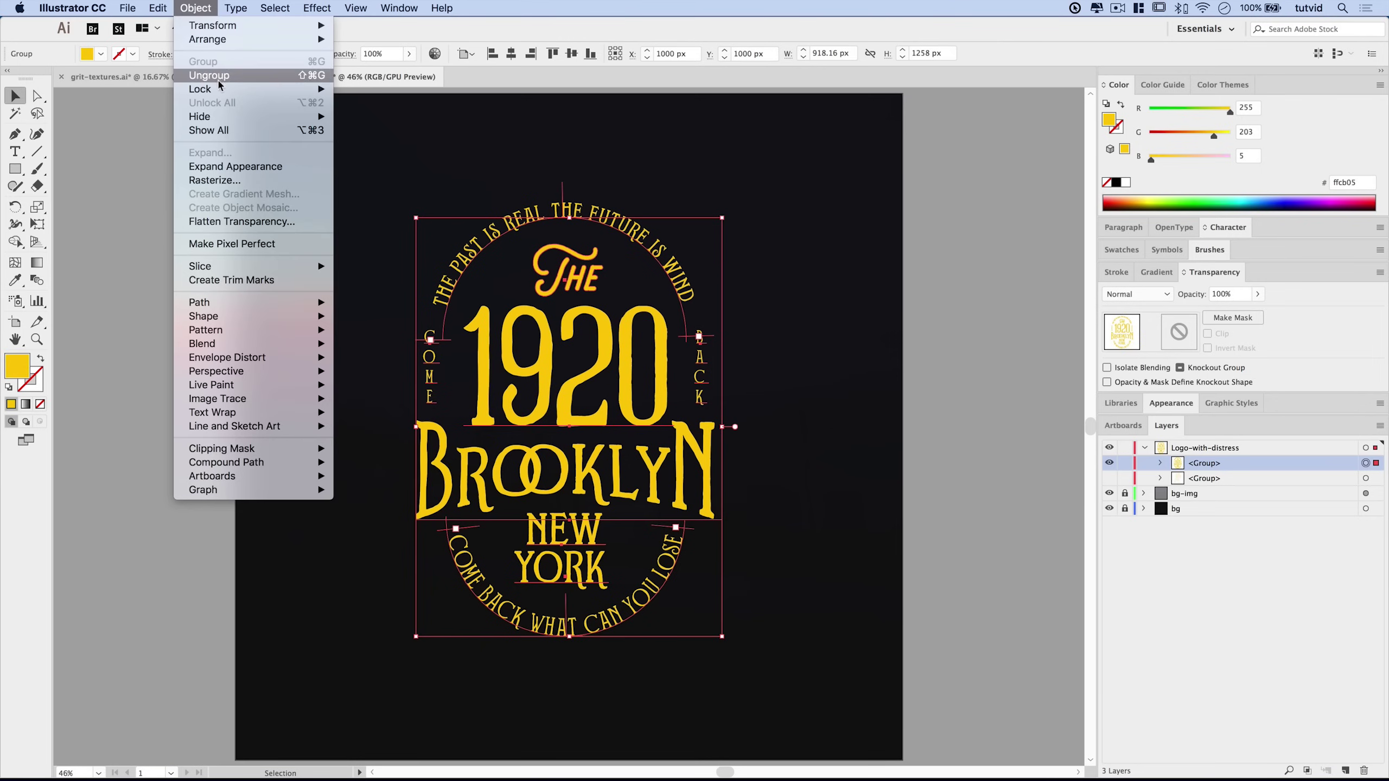
pyautogui.click(914, 434)
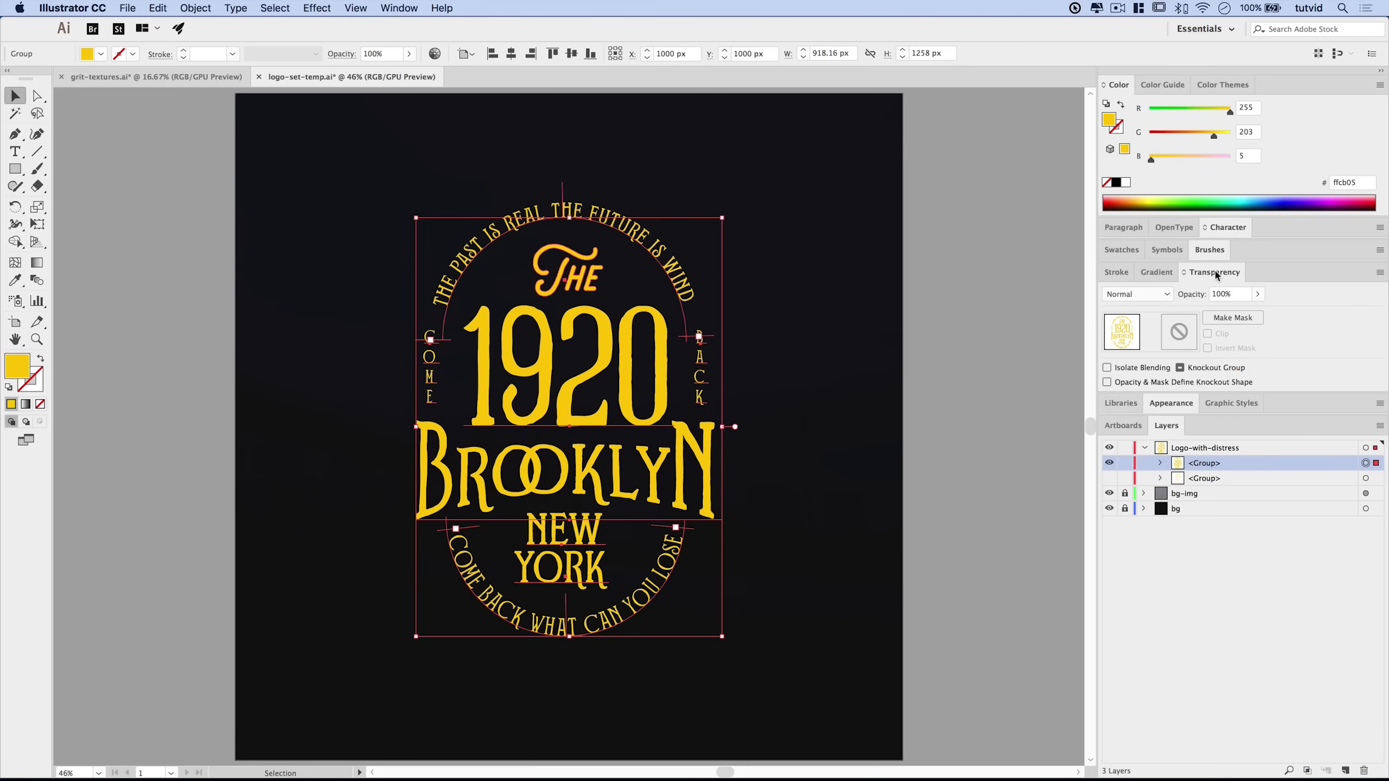
pyautogui.click(412, 7)
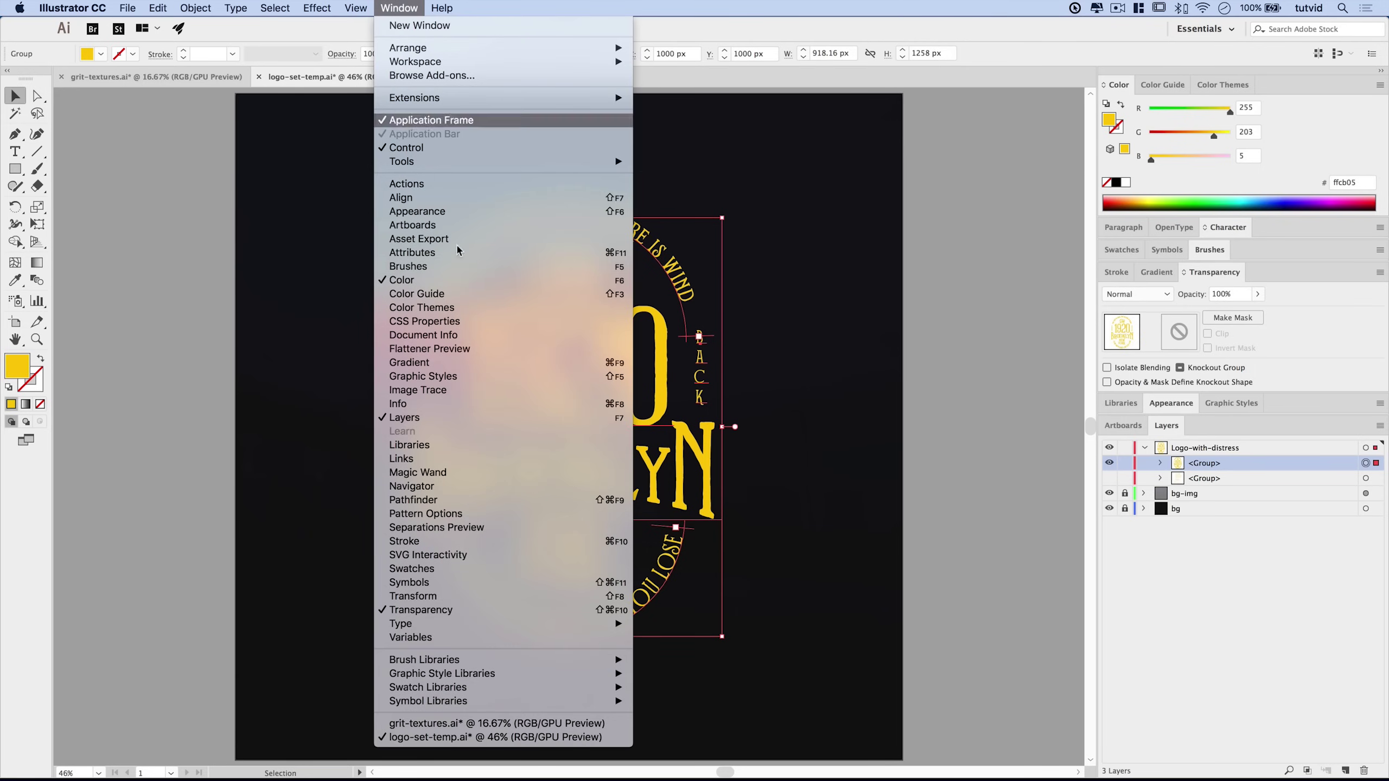
pyautogui.click(1227, 275)
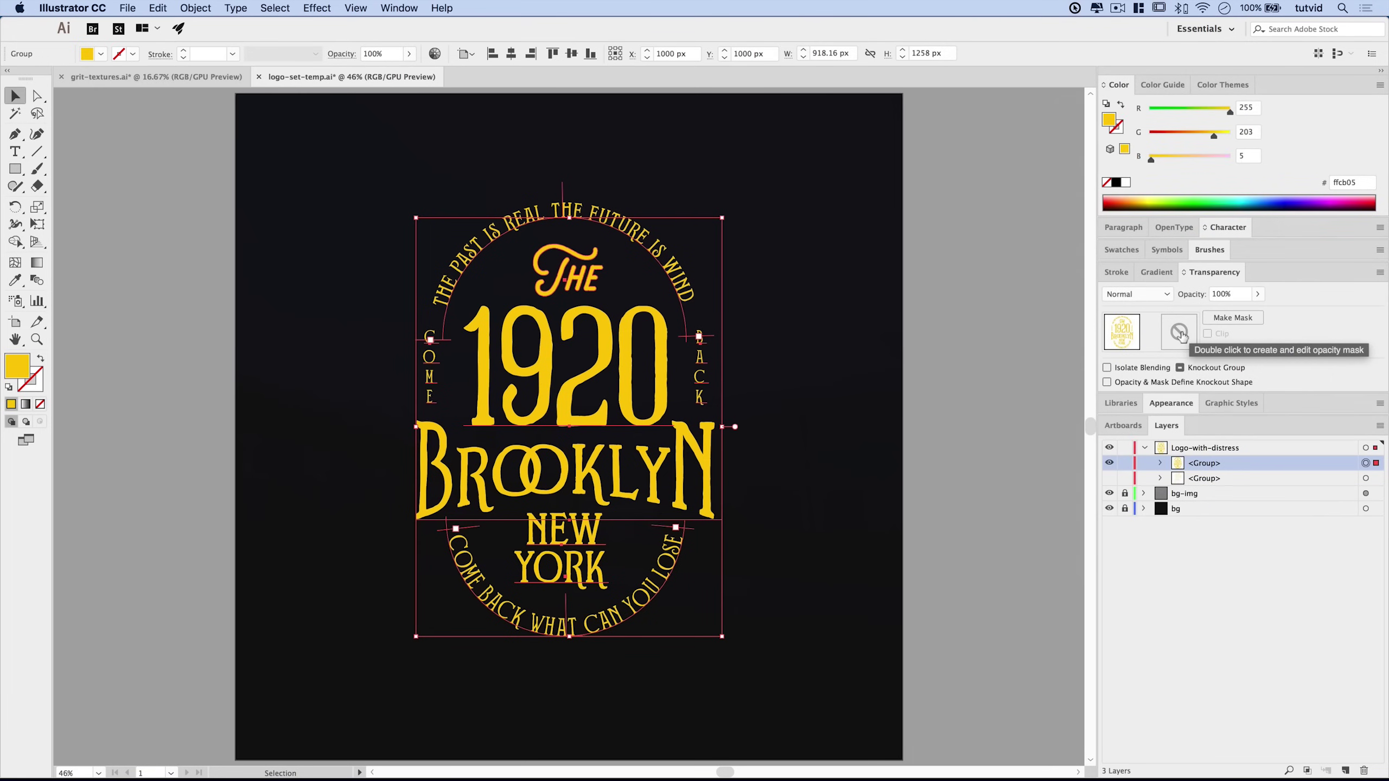
# Create an empty opacity mask on the logo group and uncheck Clip
pyautogui.doubleClick(1180, 334)
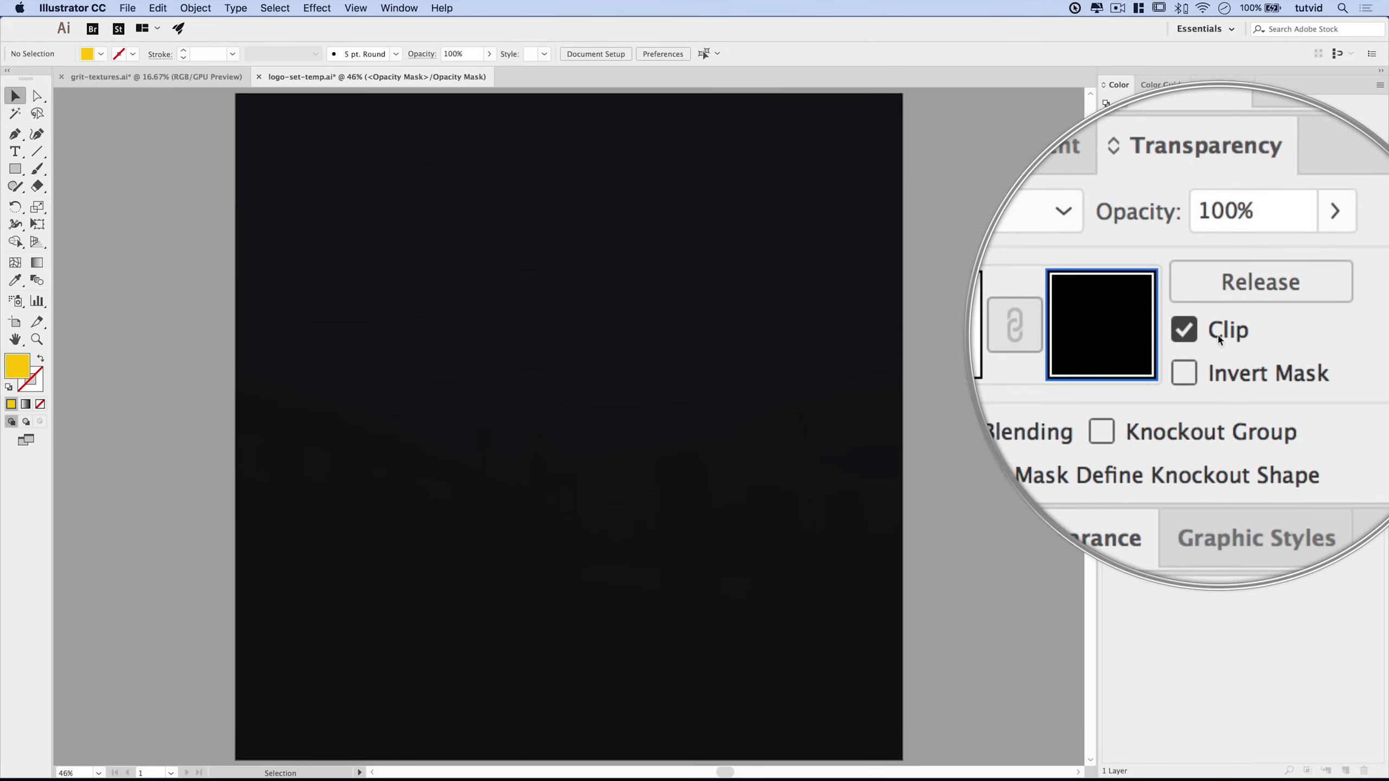
pyautogui.click(1207, 335)
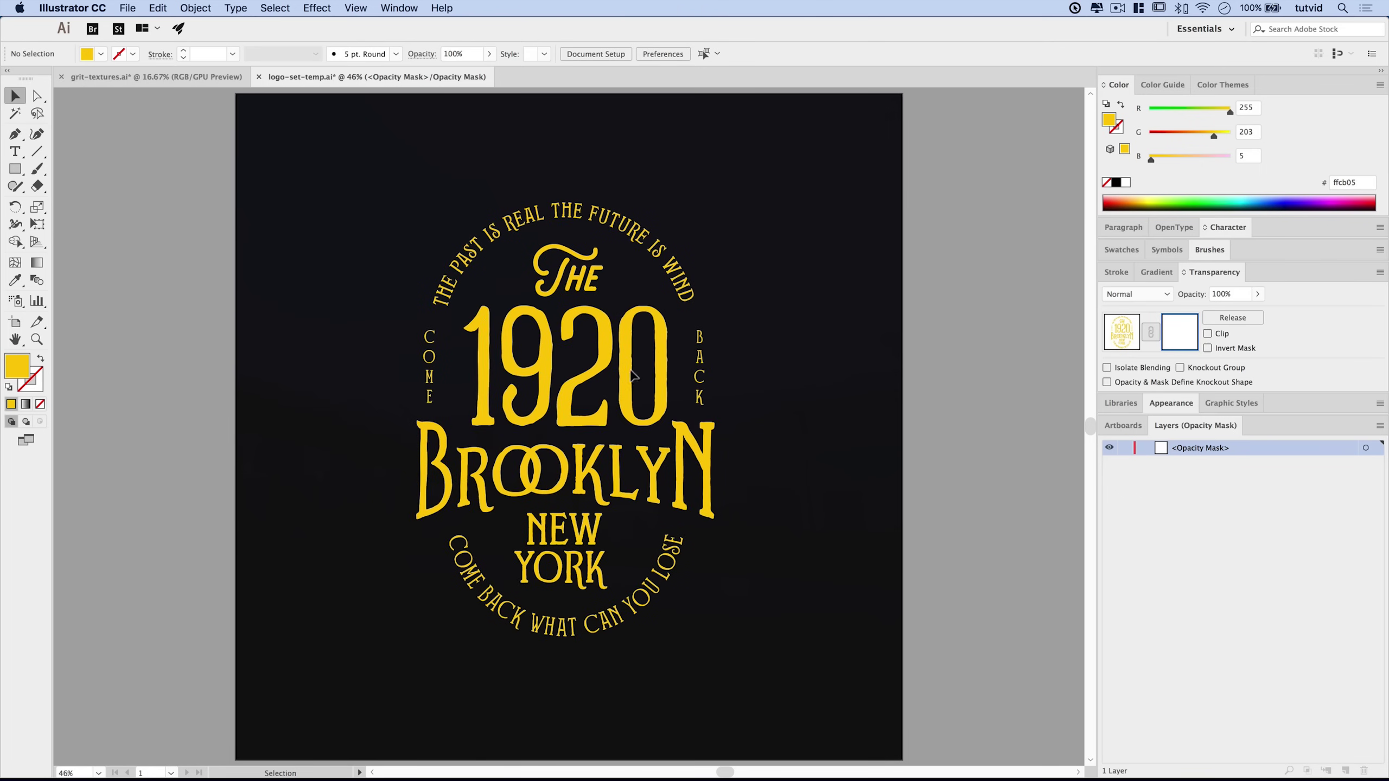
# In grit-textures.ai, delete the speckle group, unlock texture-01 to texture-09 and lock bg
pyautogui.click(148, 77)
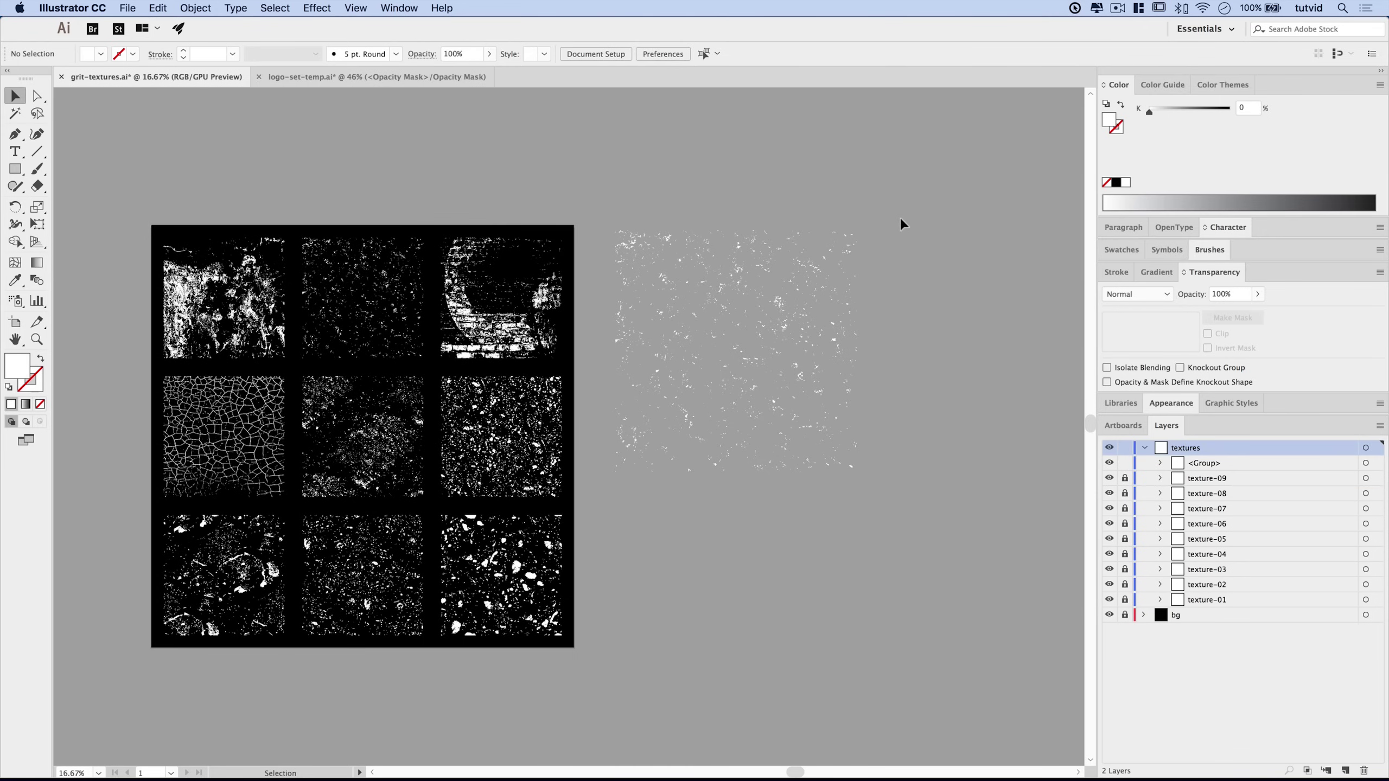
pyautogui.click(796, 335)
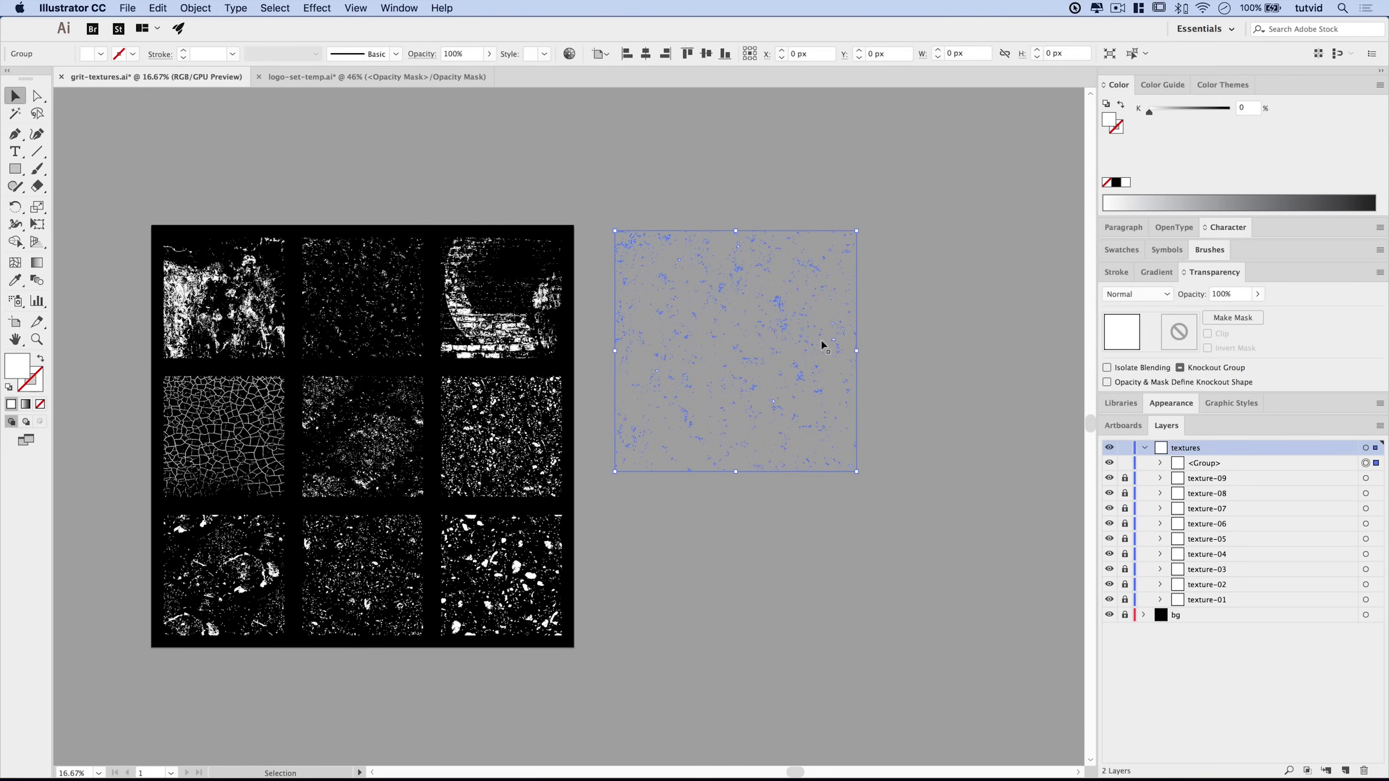
pyautogui.press('Delete')
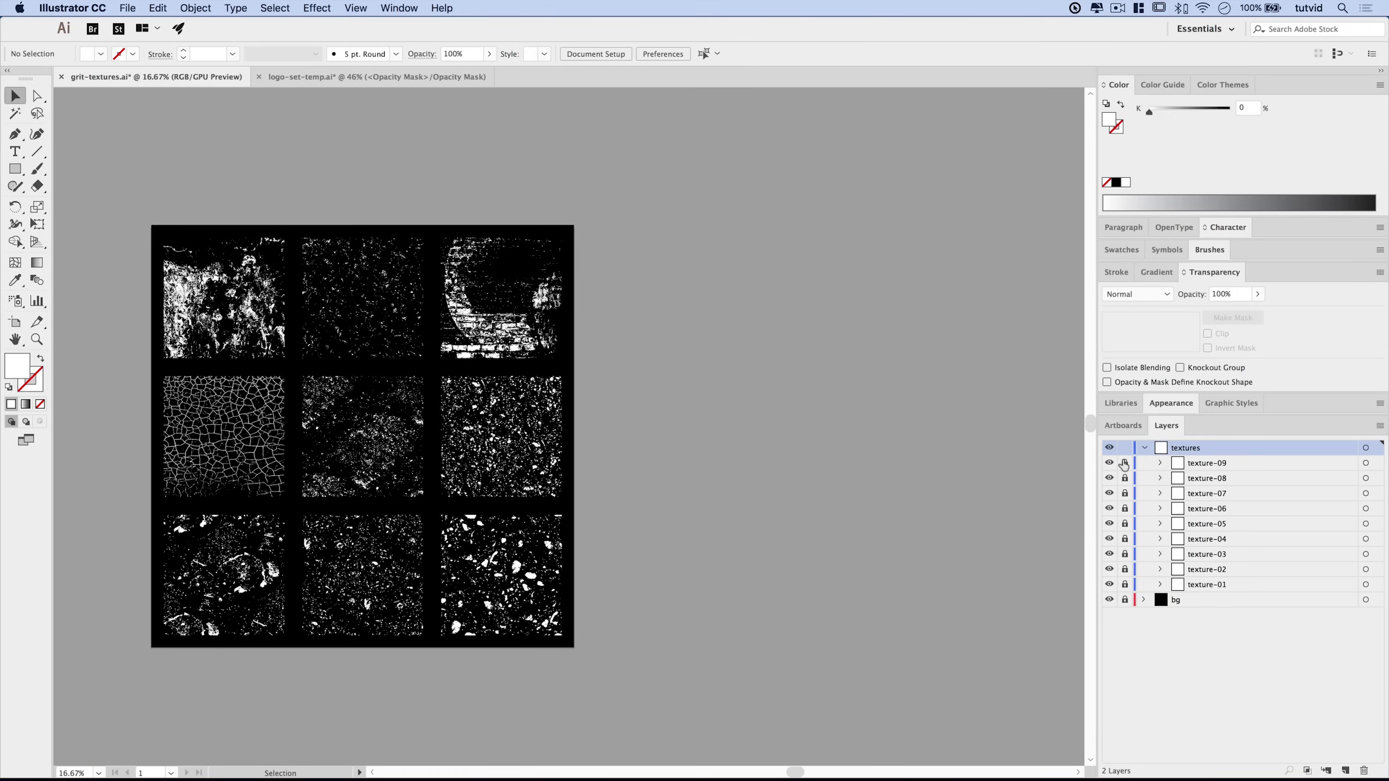
pyautogui.moveTo(1125, 463); pyautogui.dragTo(1123, 600)
pyautogui.click(1125, 599)
pyautogui.hscroll(-8, 888, 399)
pyautogui.scroll(-2, 887, 399)
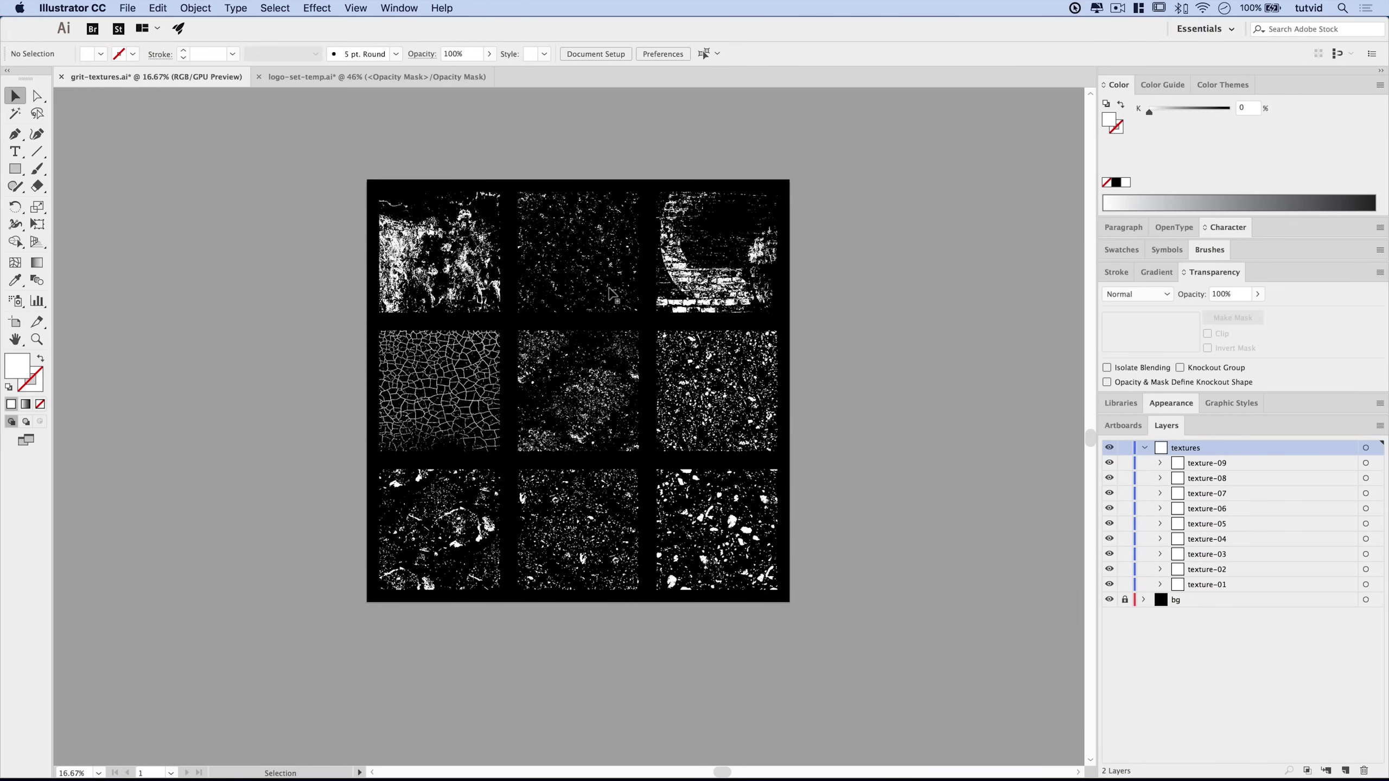
# Copy the centre grit texture, texture-05, and return to logo-set-temp.ai
pyautogui.click(558, 391)
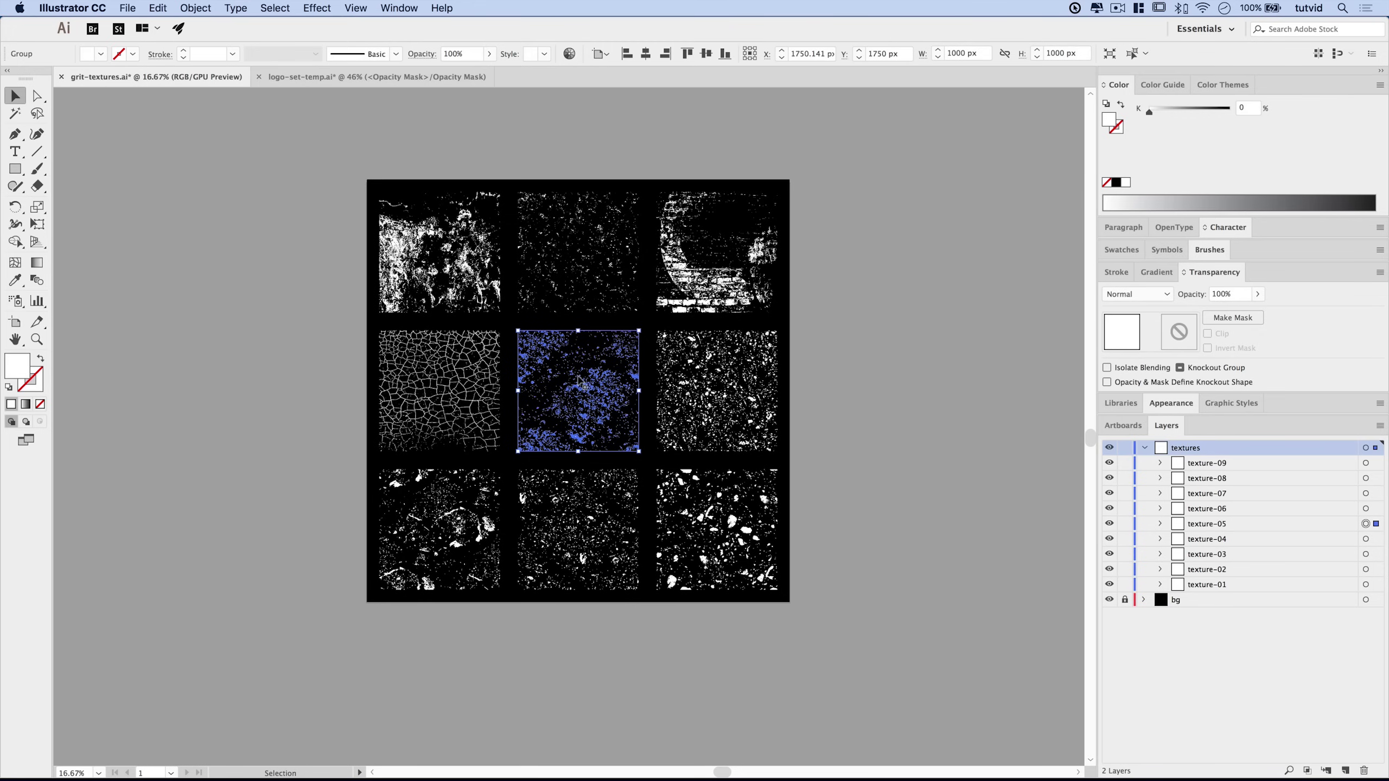
pyautogui.click(164, 9)
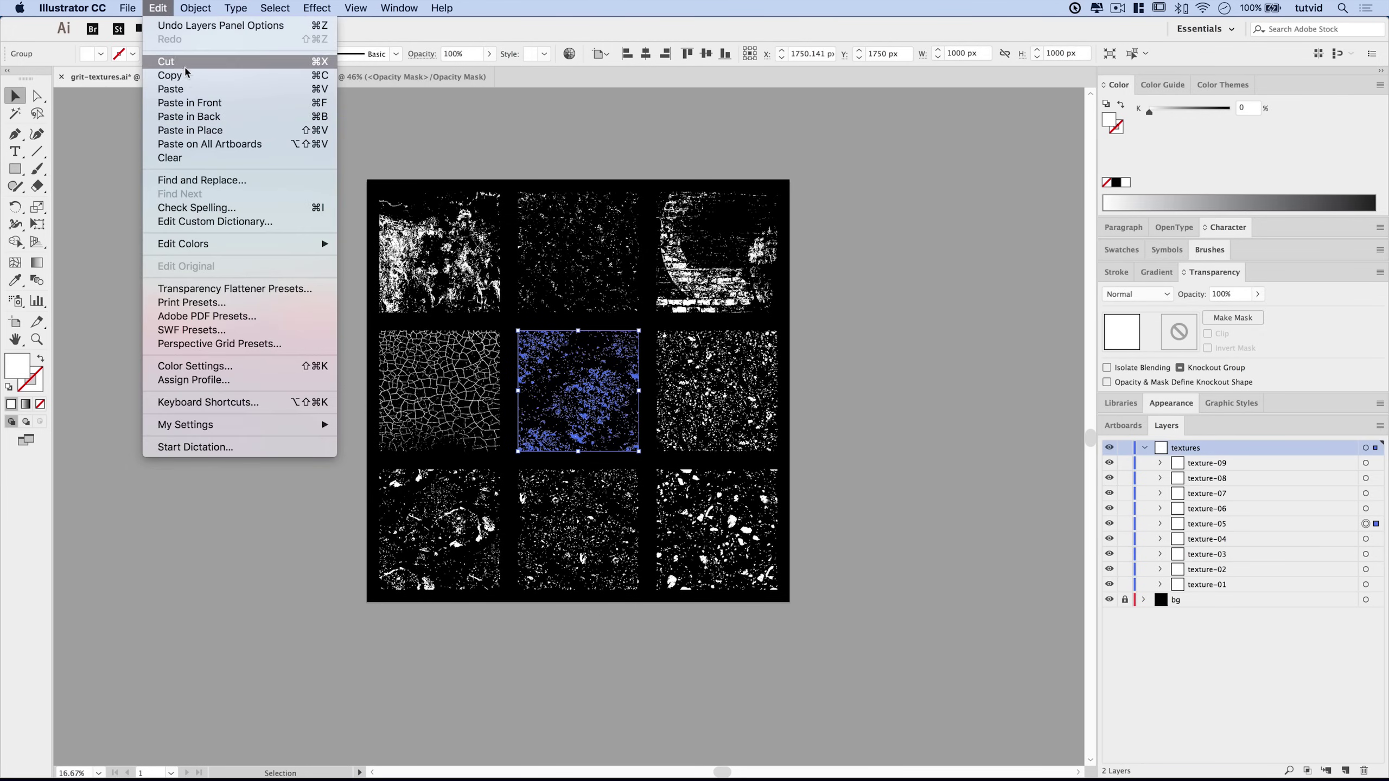
pyautogui.click(169, 75)
pyautogui.click(378, 76)
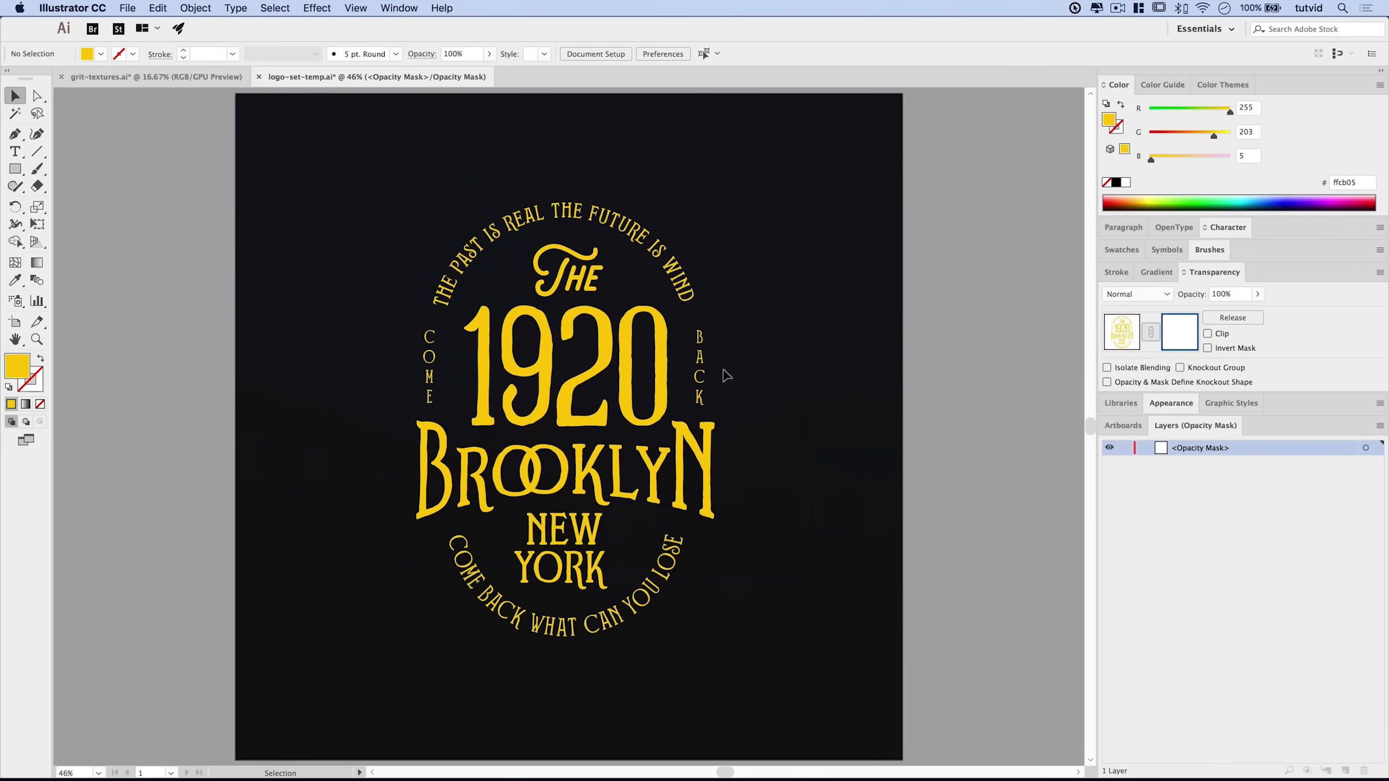
# Paste the grit texture into the opacity mask and fill it CMYK rich black
pyautogui.hotkey('ctrl', 'v')
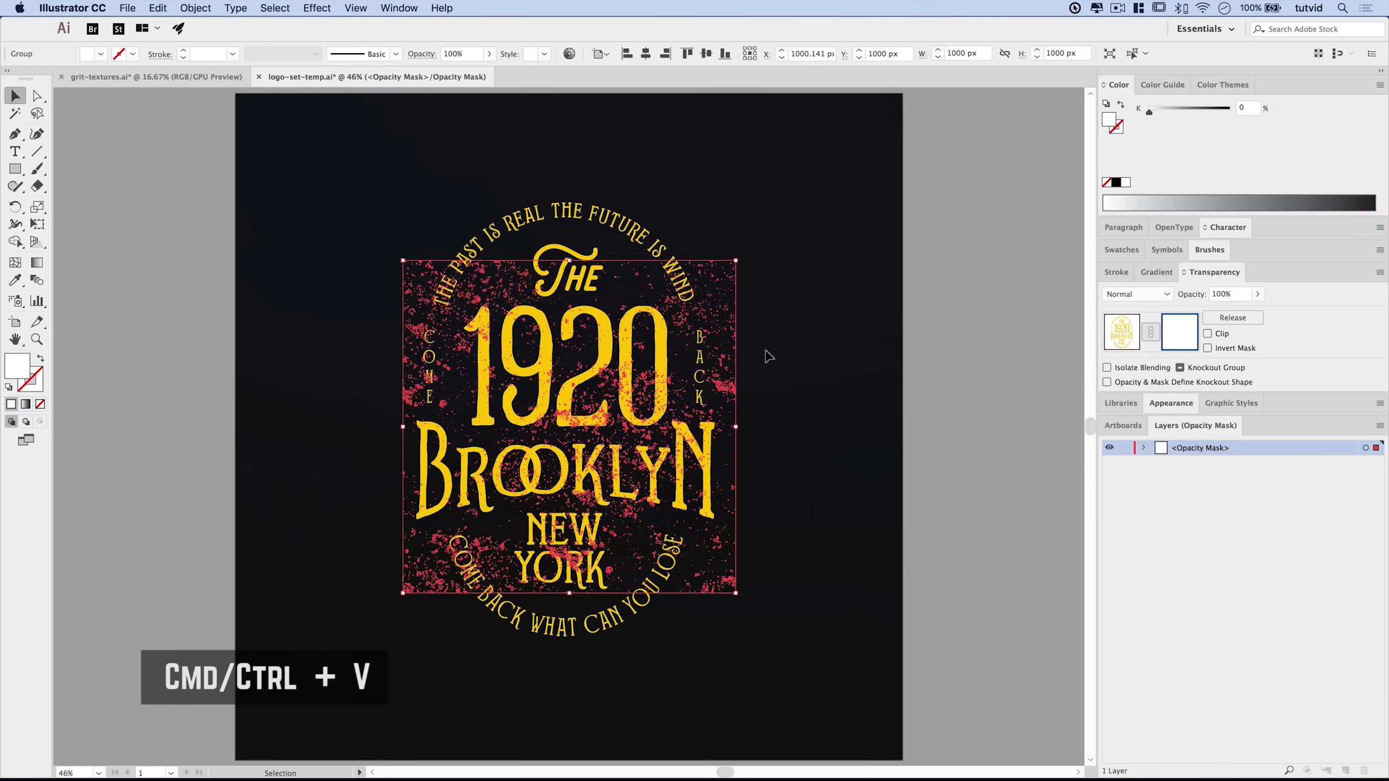
pyautogui.click(988, 342)
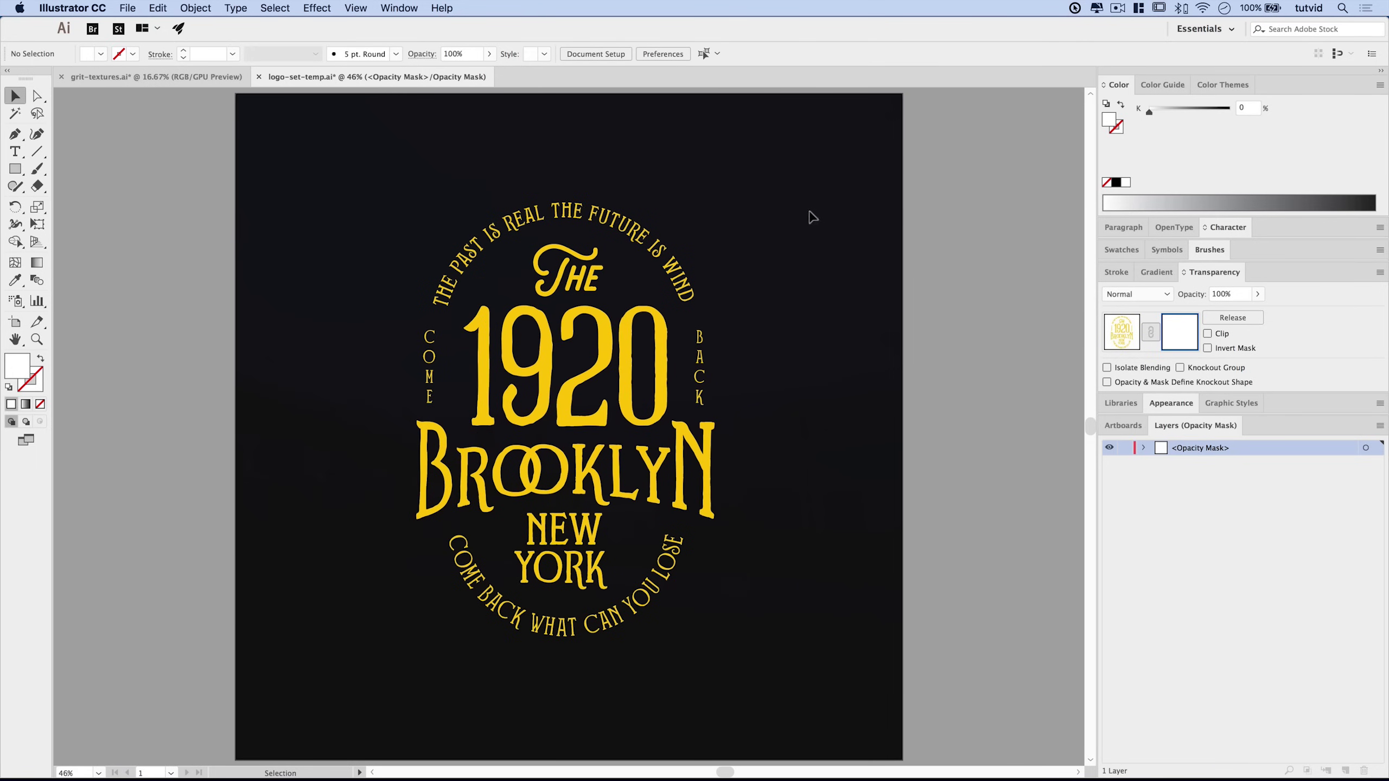
pyautogui.moveTo(335, 633); pyautogui.dragTo(493, 547)
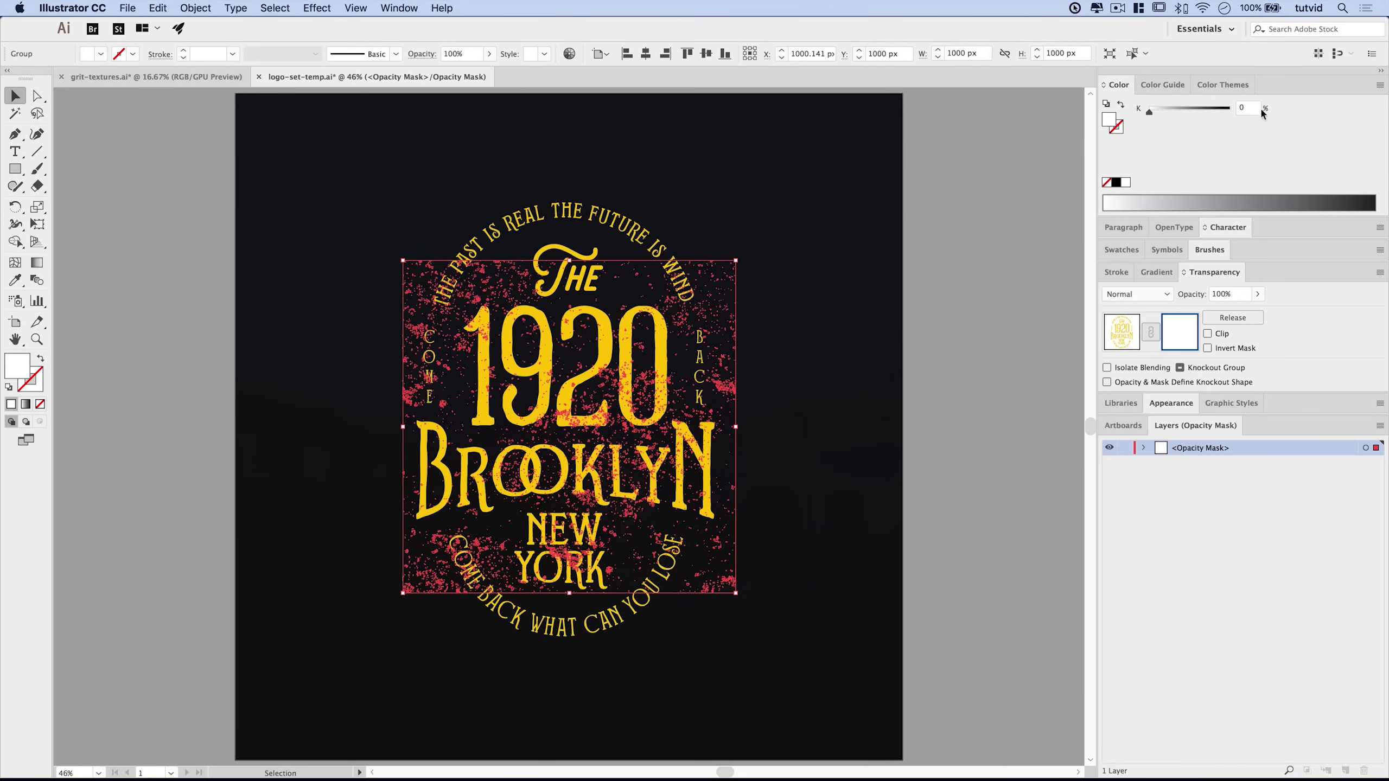
pyautogui.click(398, 7)
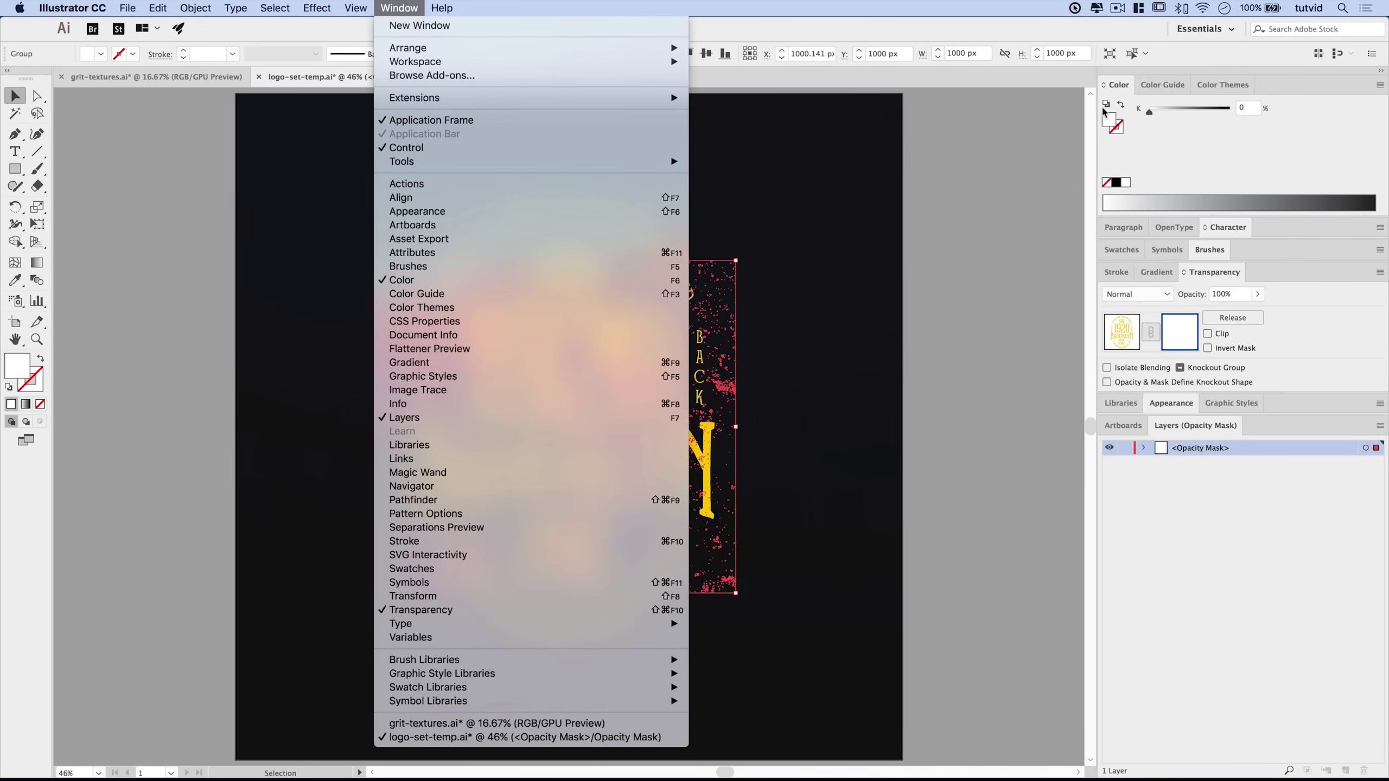
pyautogui.click(1194, 93)
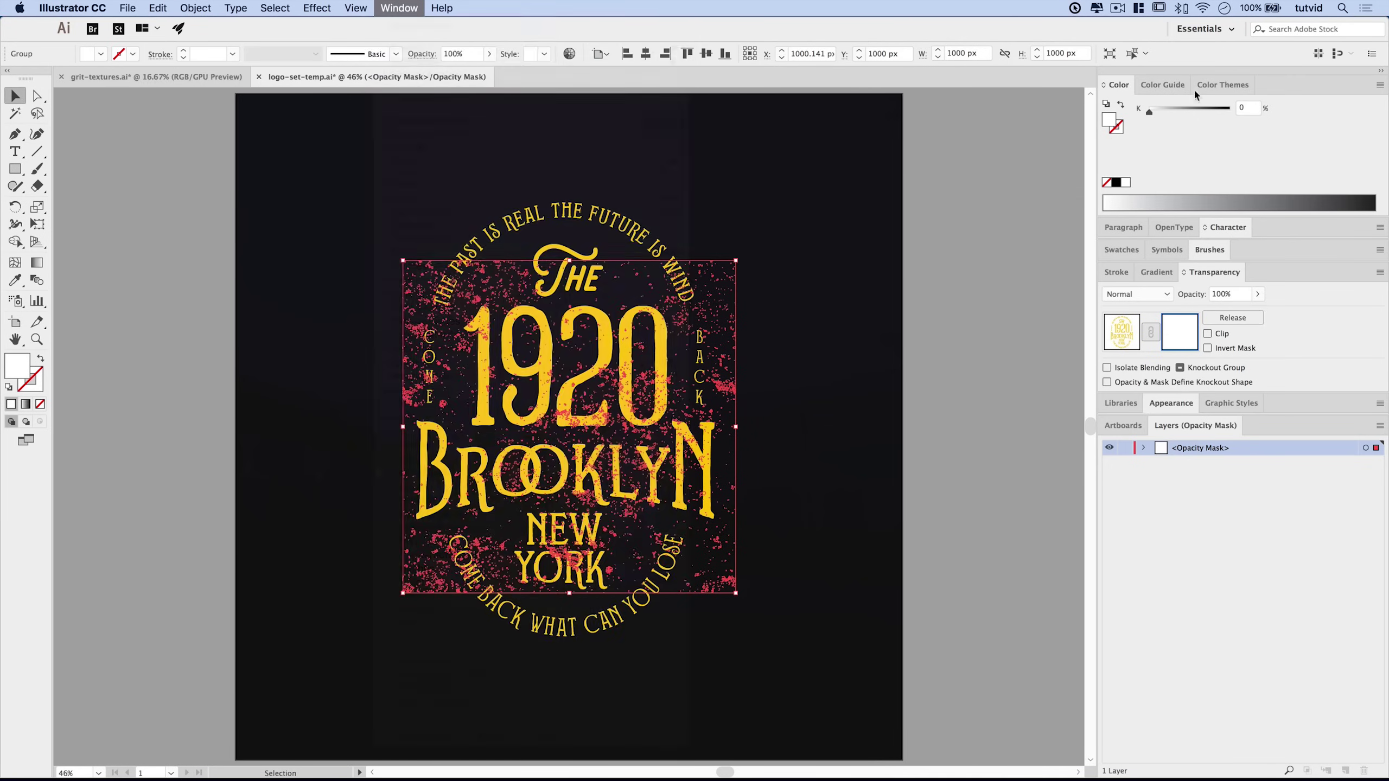
pyautogui.click(1379, 85)
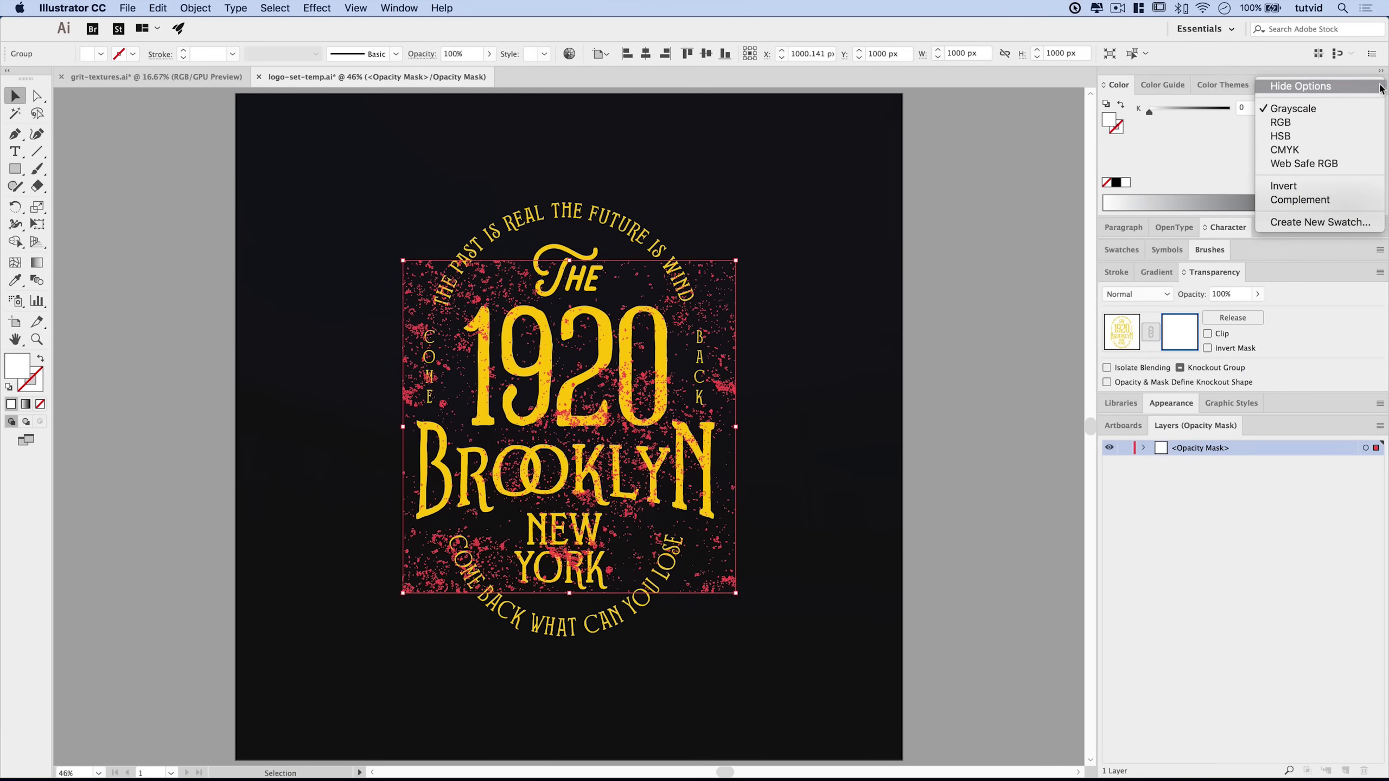
pyautogui.click(1285, 151)
pyautogui.moveTo(1182, 165); pyautogui.dragTo(1244, 167)
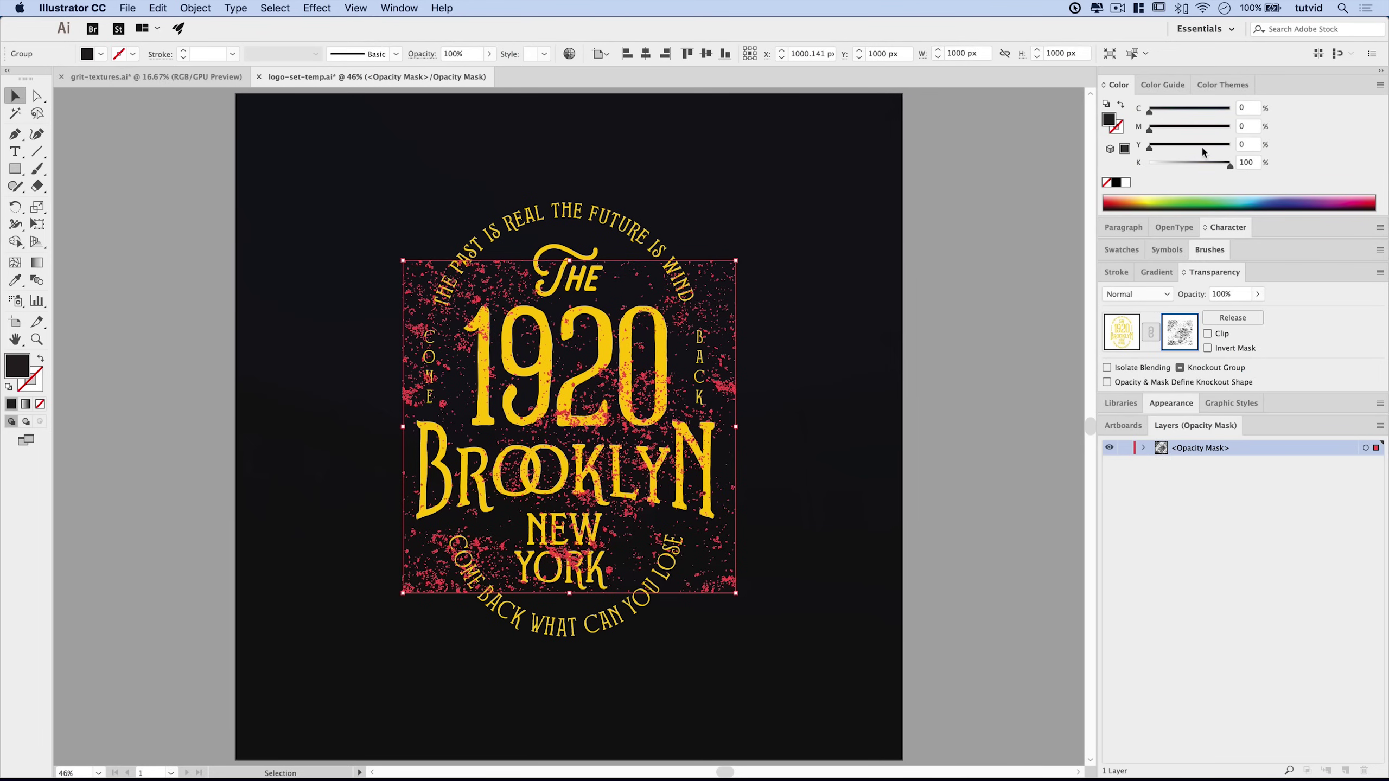
pyautogui.moveTo(1218, 130); pyautogui.dragTo(1254, 113)
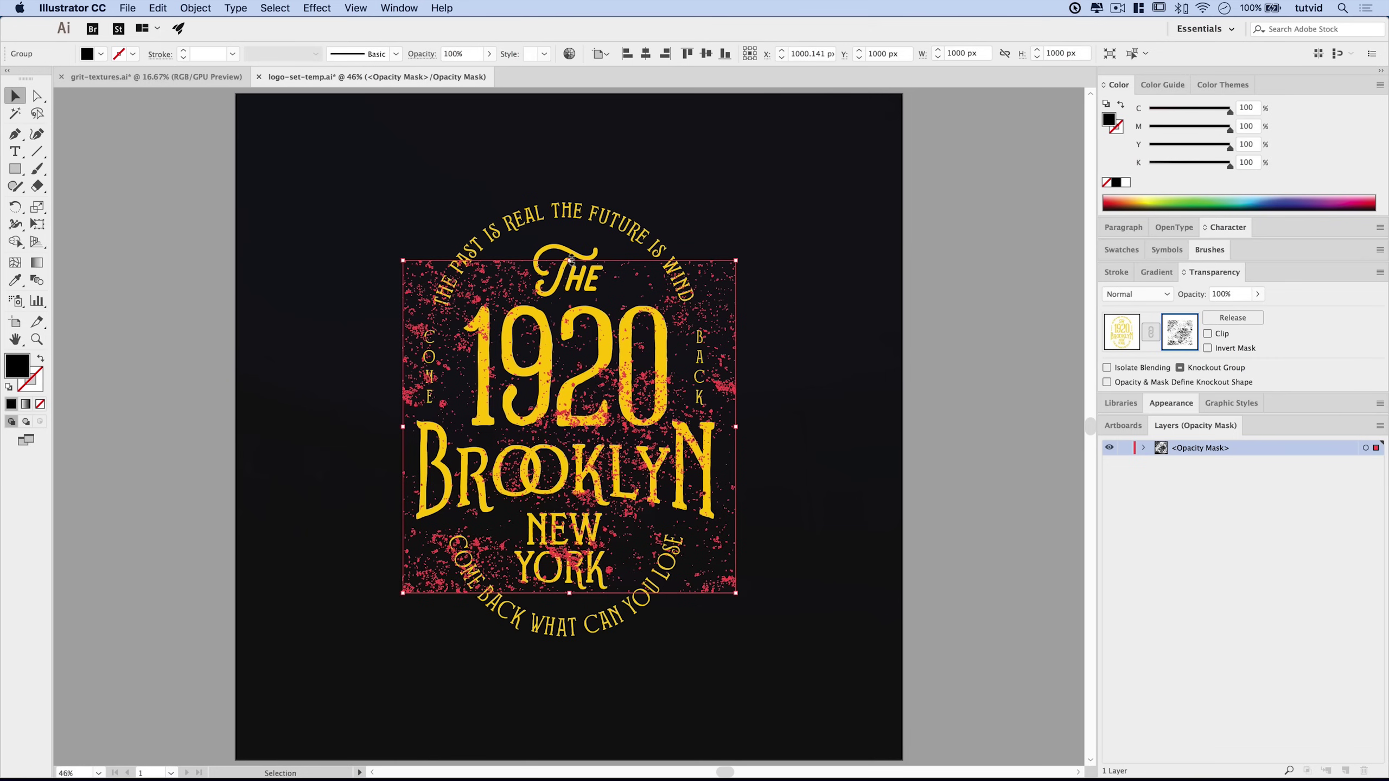
# Stretch the mask texture over the logo's full height and toggle the mask to compare
pyautogui.moveTo(569, 260); pyautogui.dragTo(570, 192)
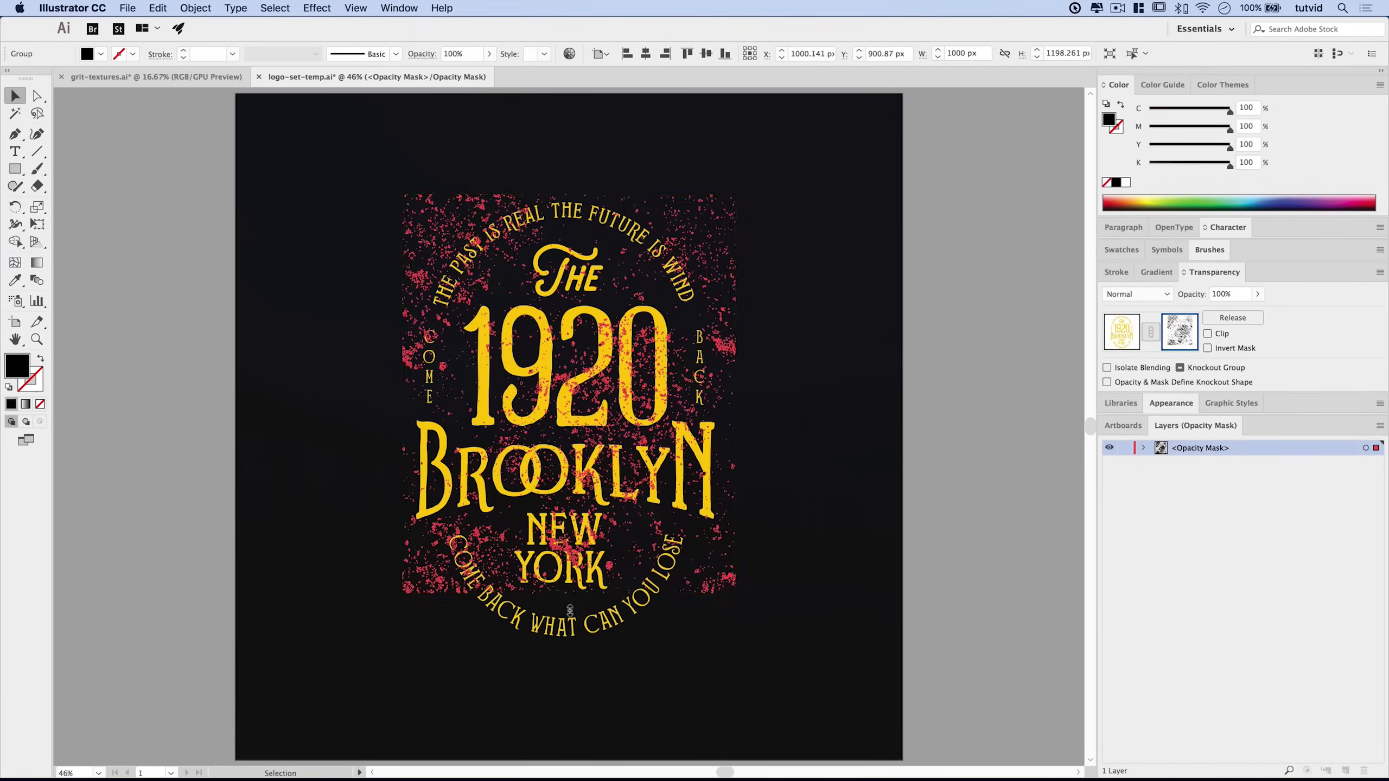
pyautogui.moveTo(570, 609); pyautogui.dragTo(570, 648)
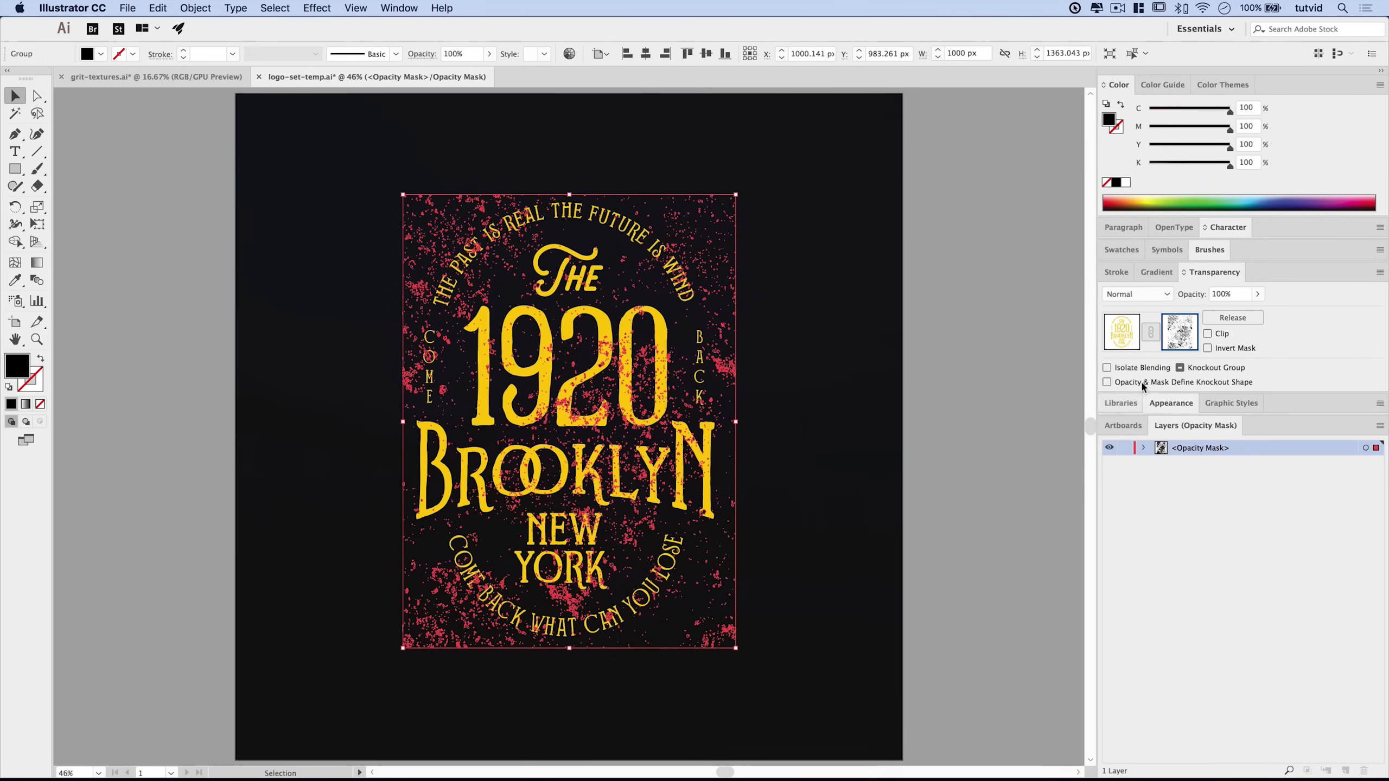
pyautogui.click(815, 354)
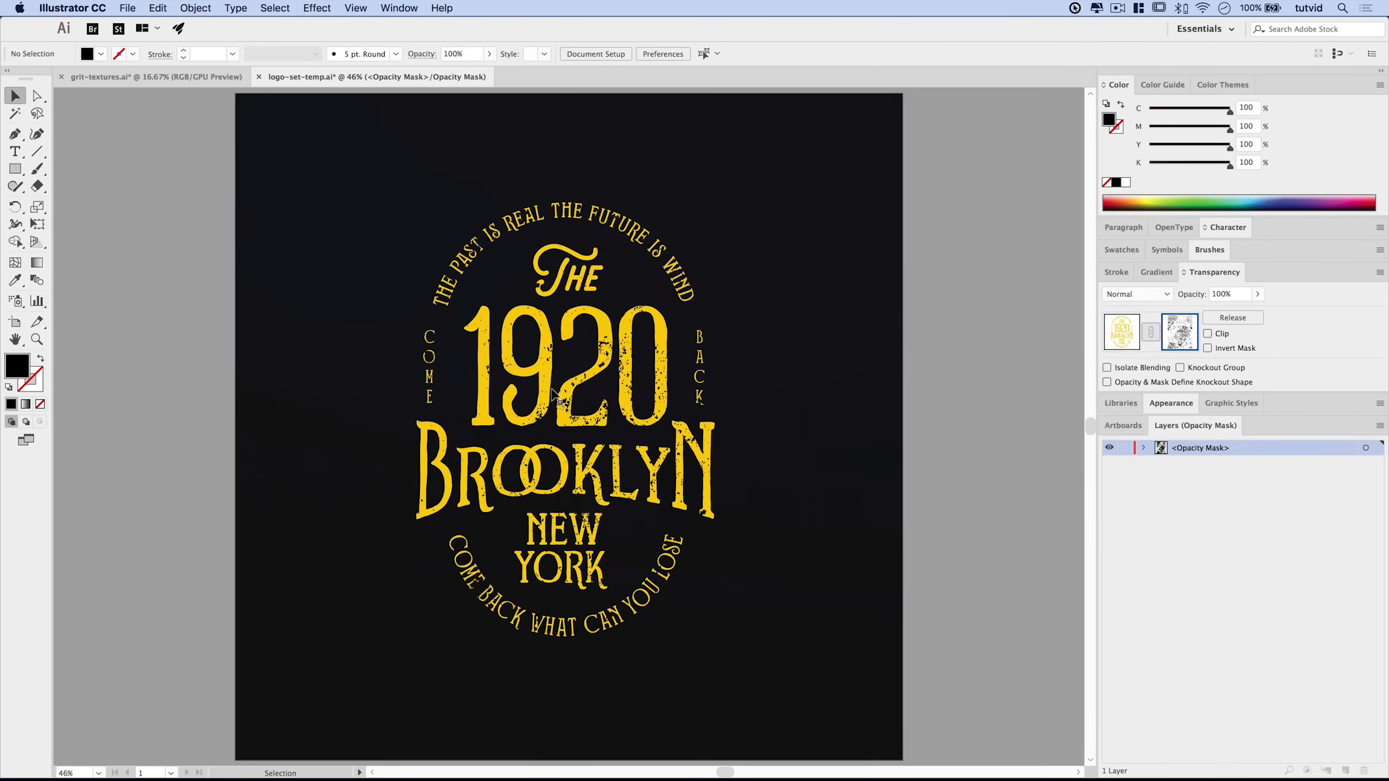
pyautogui.keyDown('shift'); pyautogui.click(1187, 336); pyautogui.keyUp('shift')
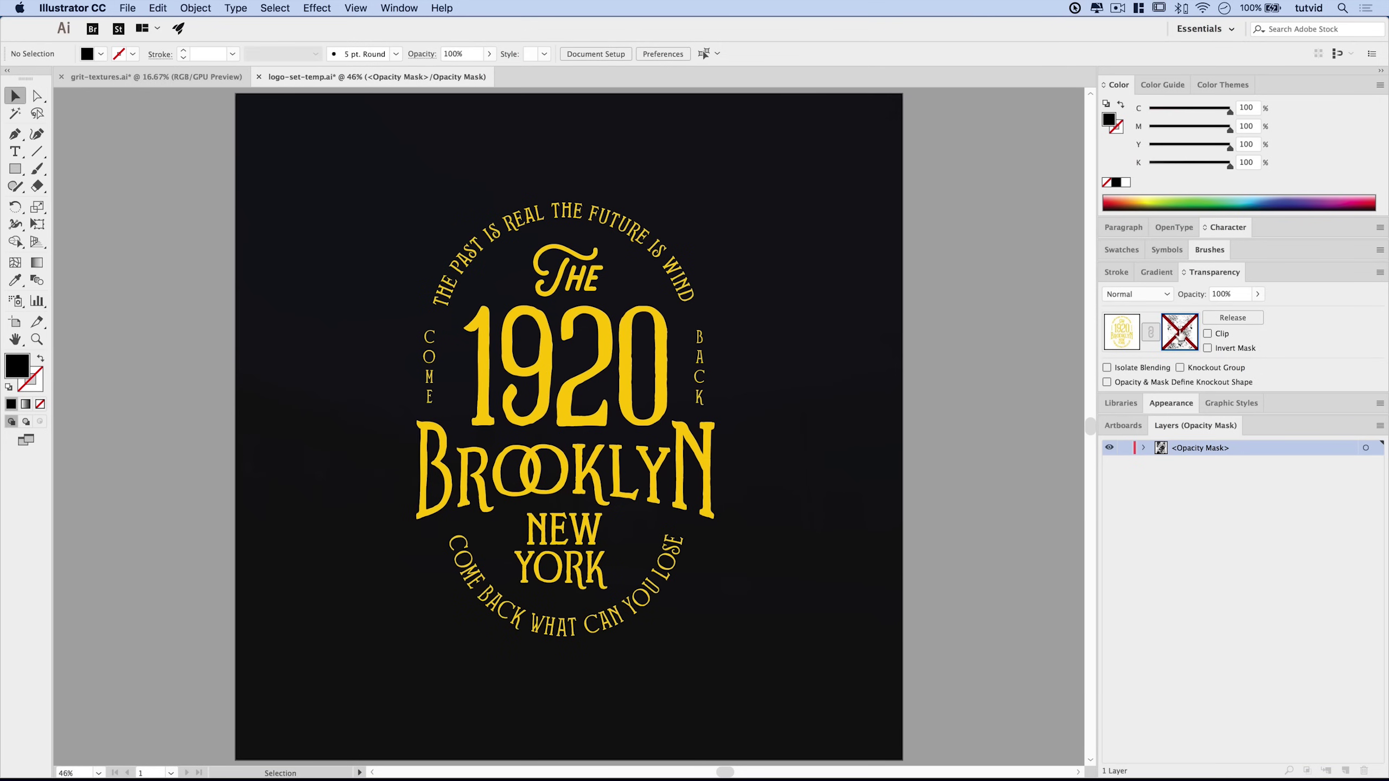
pyautogui.keyDown('shift'); pyautogui.click(1181, 336); pyautogui.keyUp('shift')
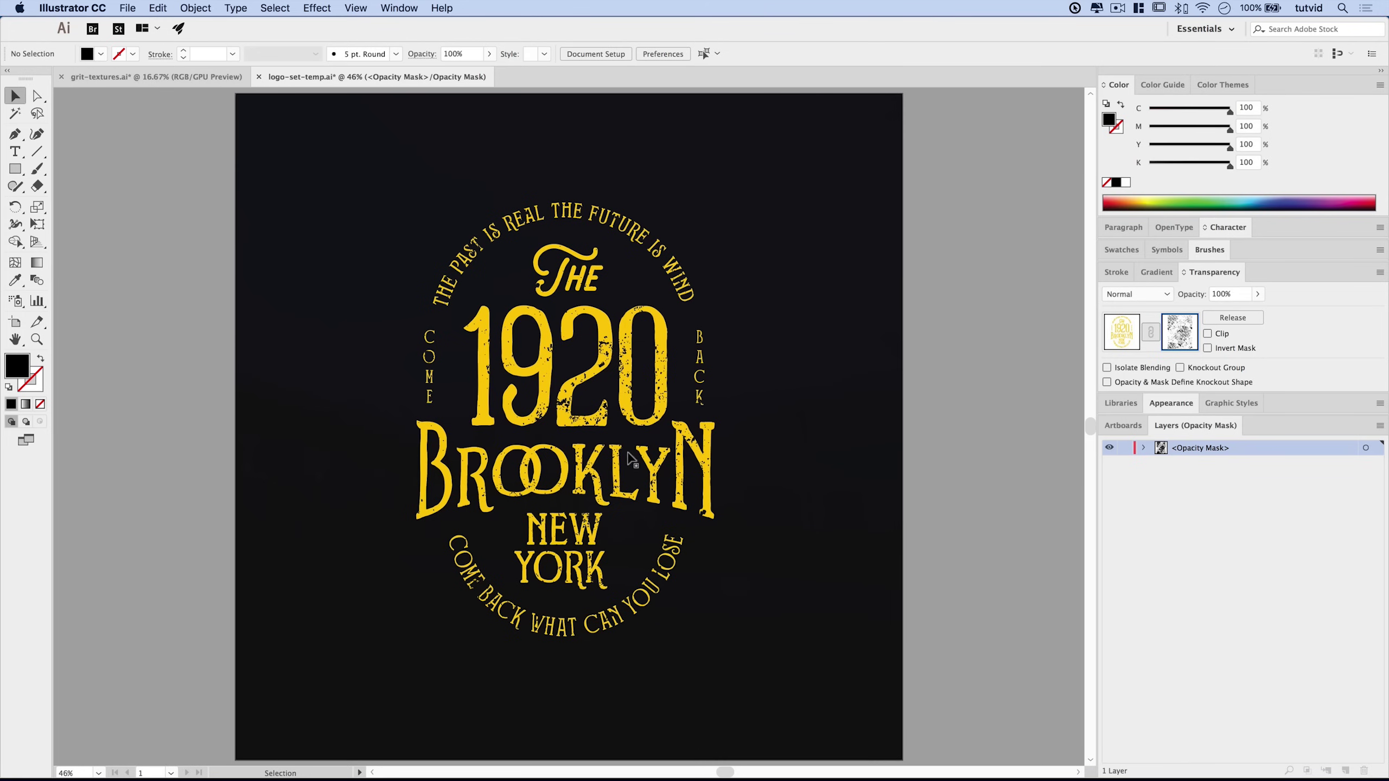
pyautogui.click(159, 77)
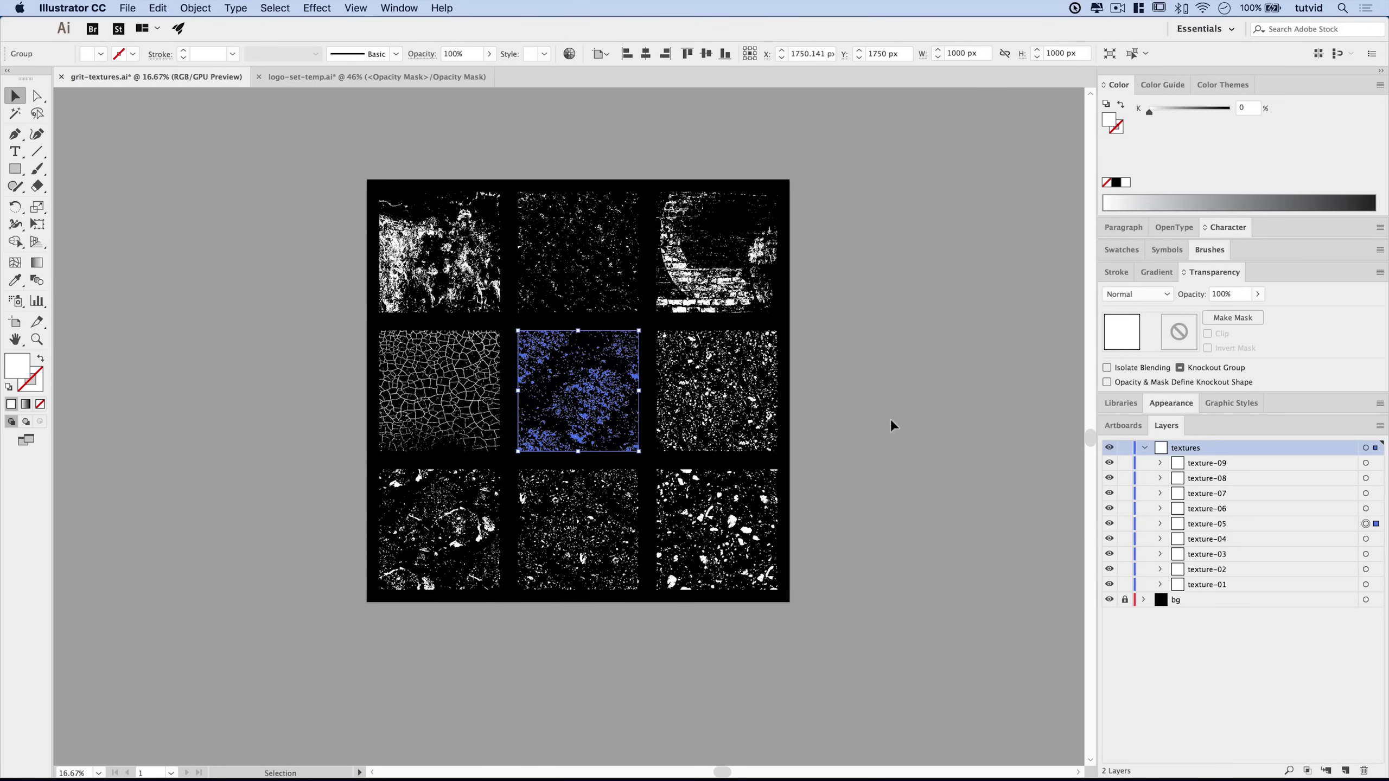
# Copy the cracked texture-04 tile and paste it into the logo's opacity mask
pyautogui.click(459, 383)
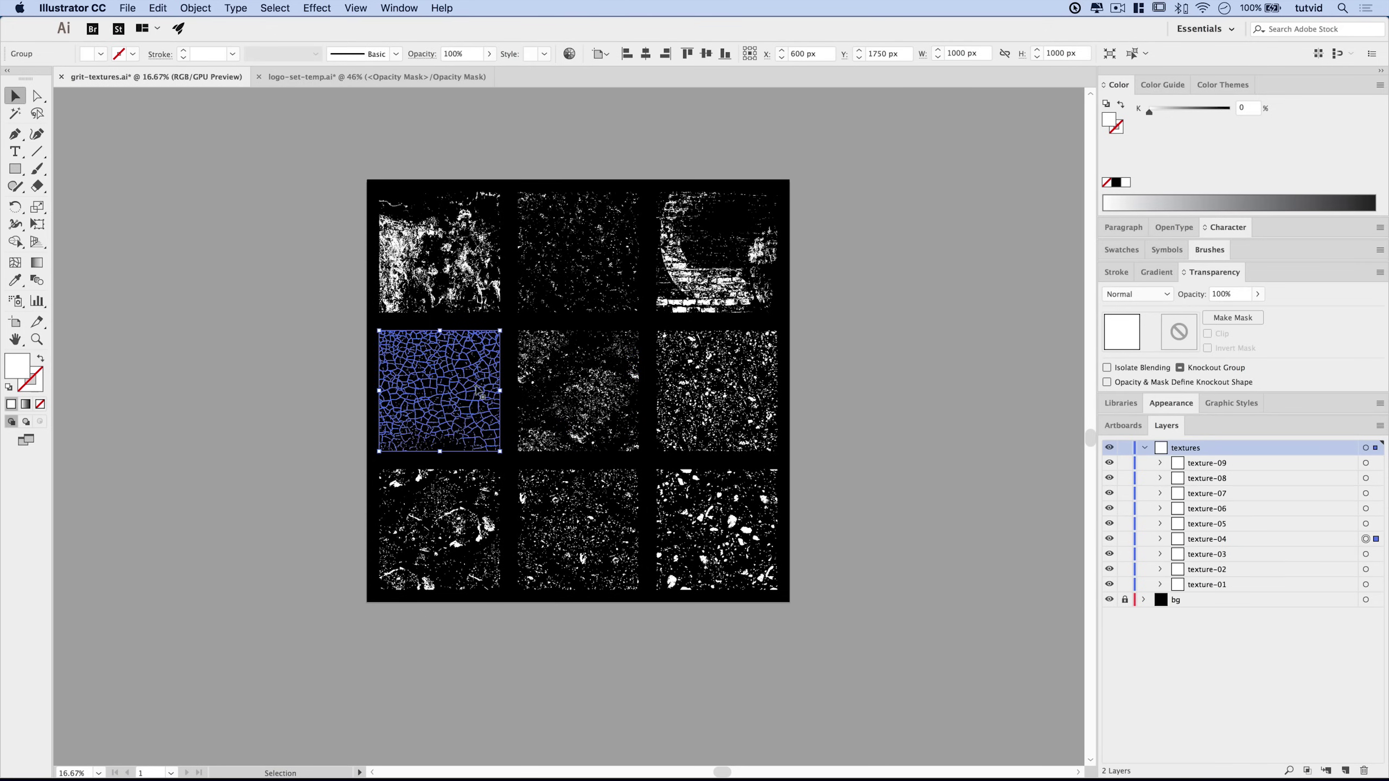
pyautogui.press('super+c')
pyautogui.click(377, 76)
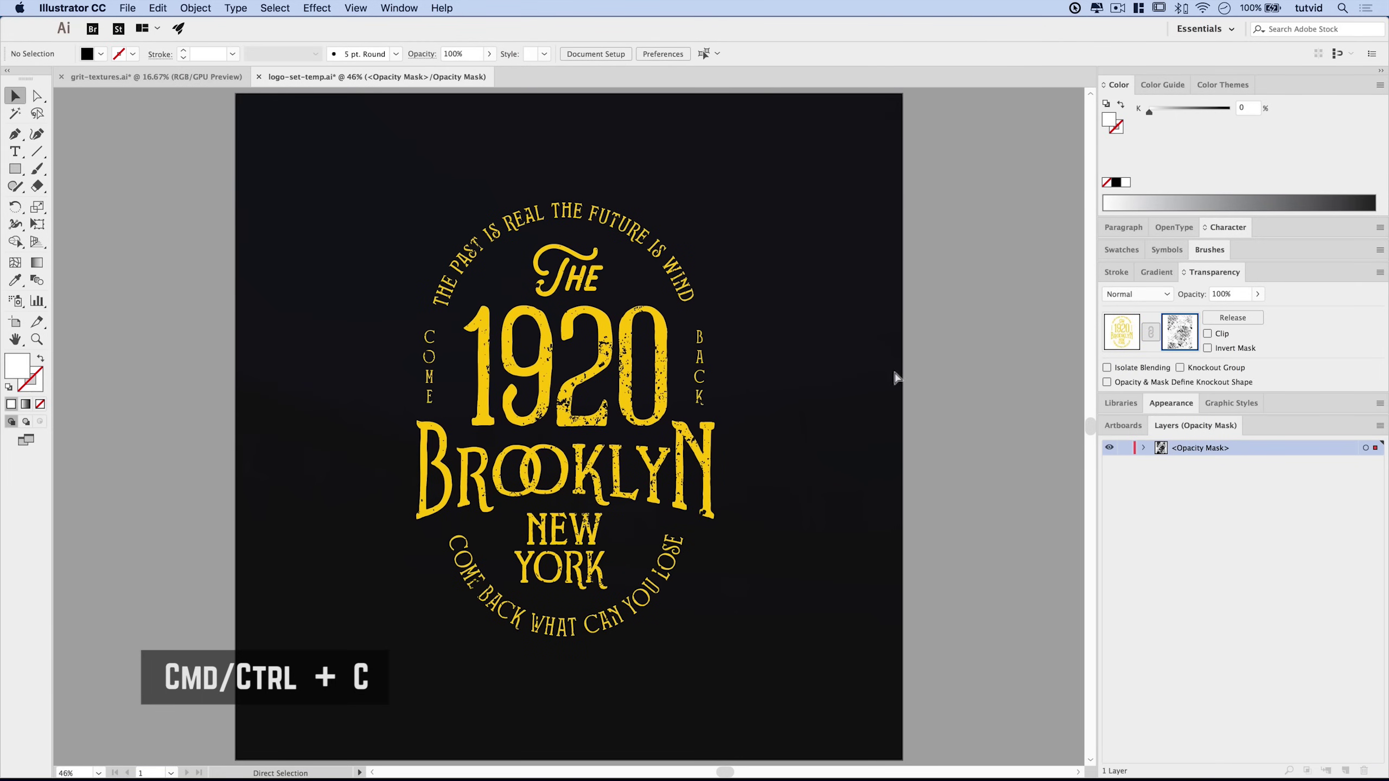
pyautogui.press('super+v')
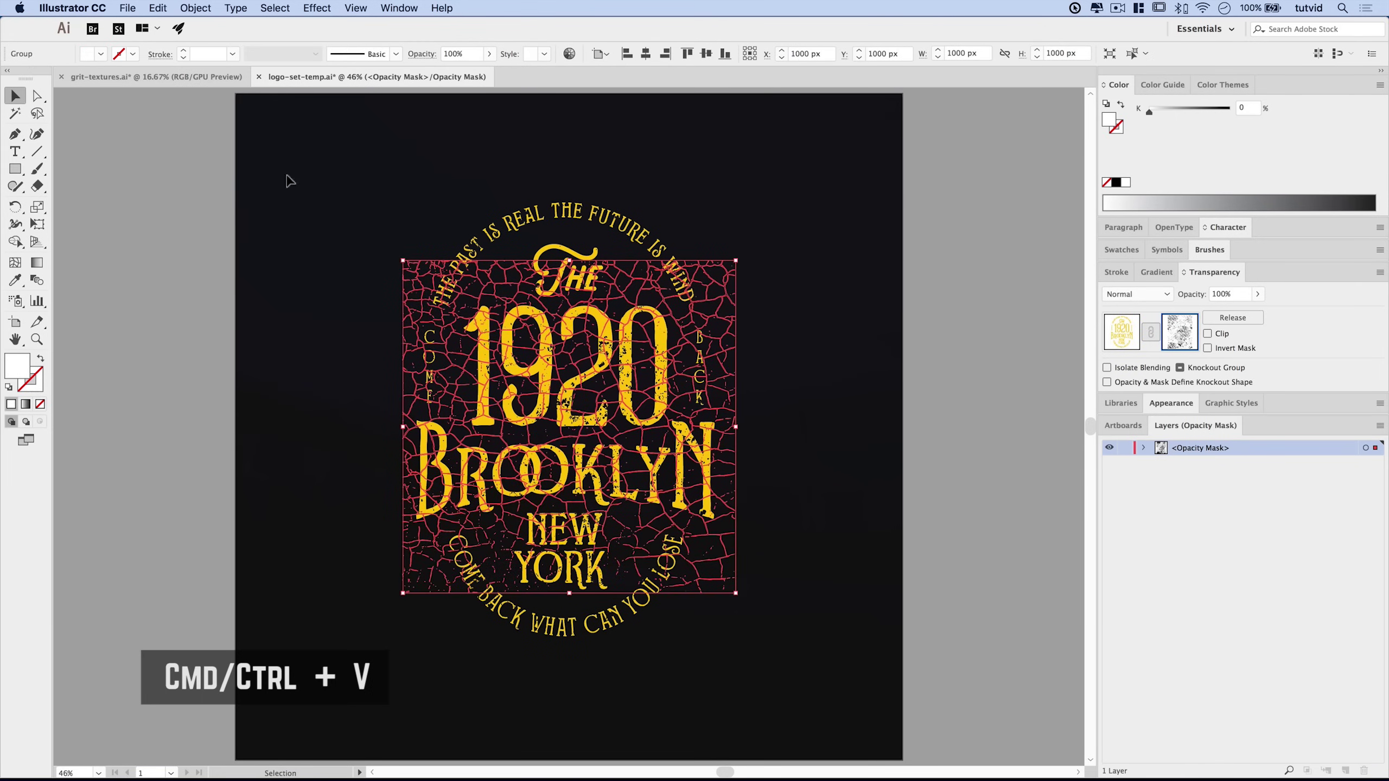
# Switch the Color panel to CMYK and make the crack texture near-black
pyautogui.click(1380, 85)
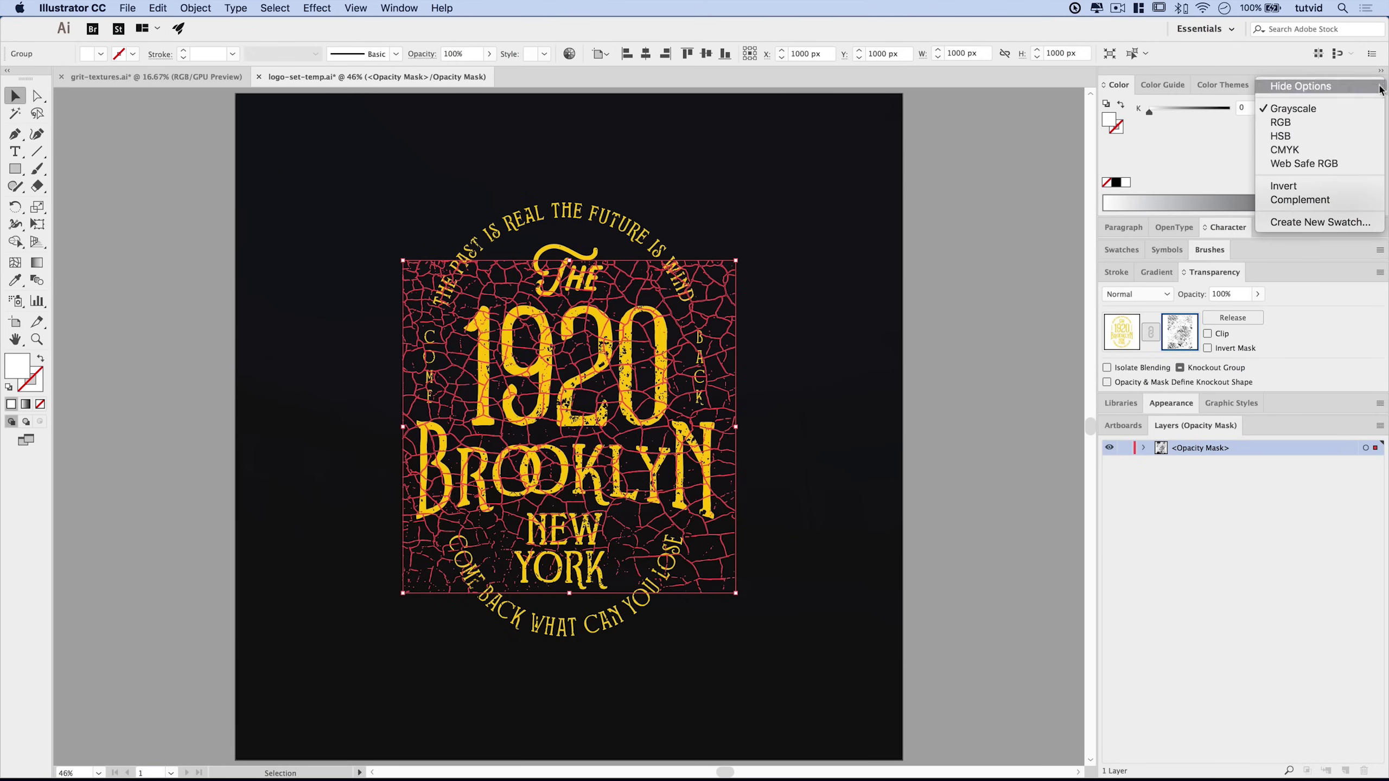
pyautogui.click(1351, 141)
pyautogui.moveTo(1218, 144); pyautogui.dragTo(1245, 153)
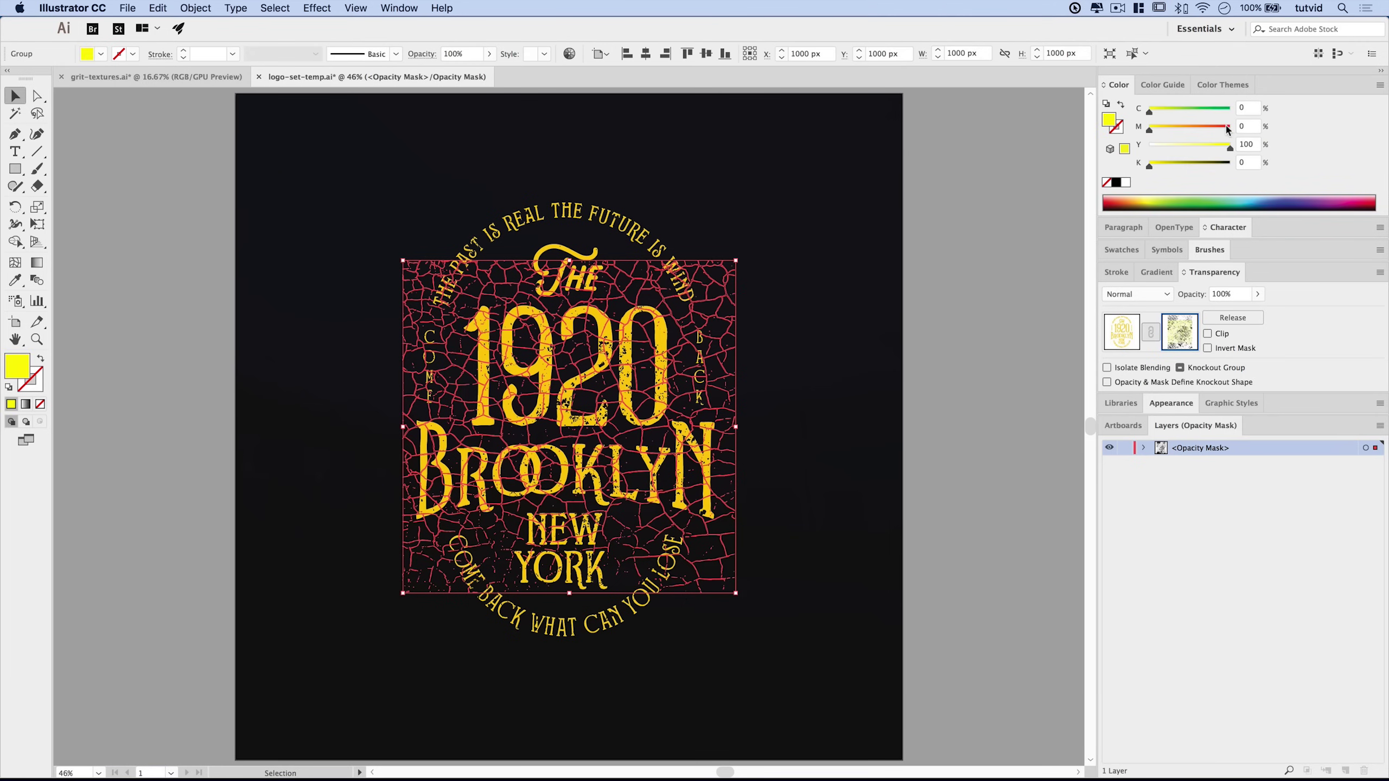
pyautogui.click(1227, 129)
pyautogui.click(1229, 109)
pyautogui.click(1228, 165)
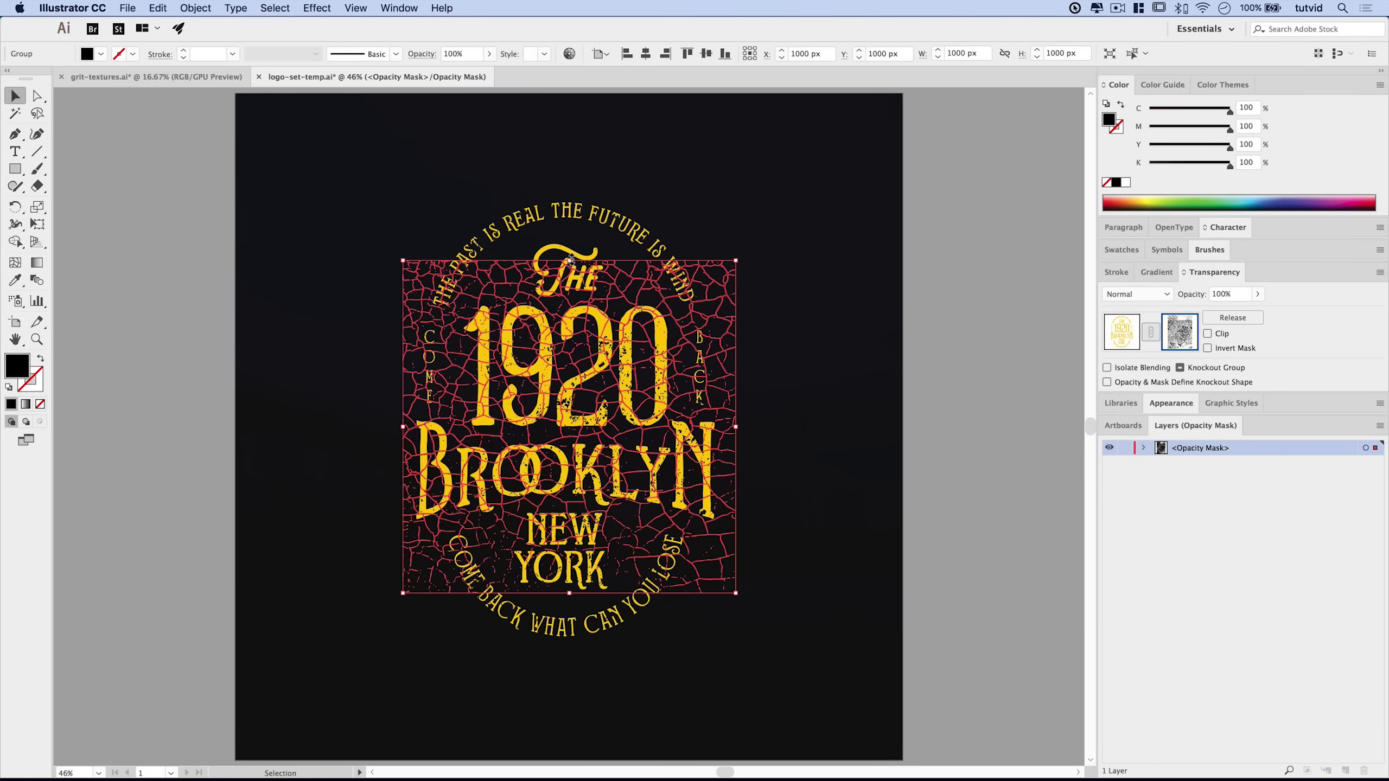
# Stretch the crack texture to cover the whole logo, deselect, and exit mask editing
pyautogui.moveTo(571, 259); pyautogui.dragTo(572, 199)
pyautogui.moveTo(567, 592); pyautogui.dragTo(570, 648)
pyautogui.click(823, 403)
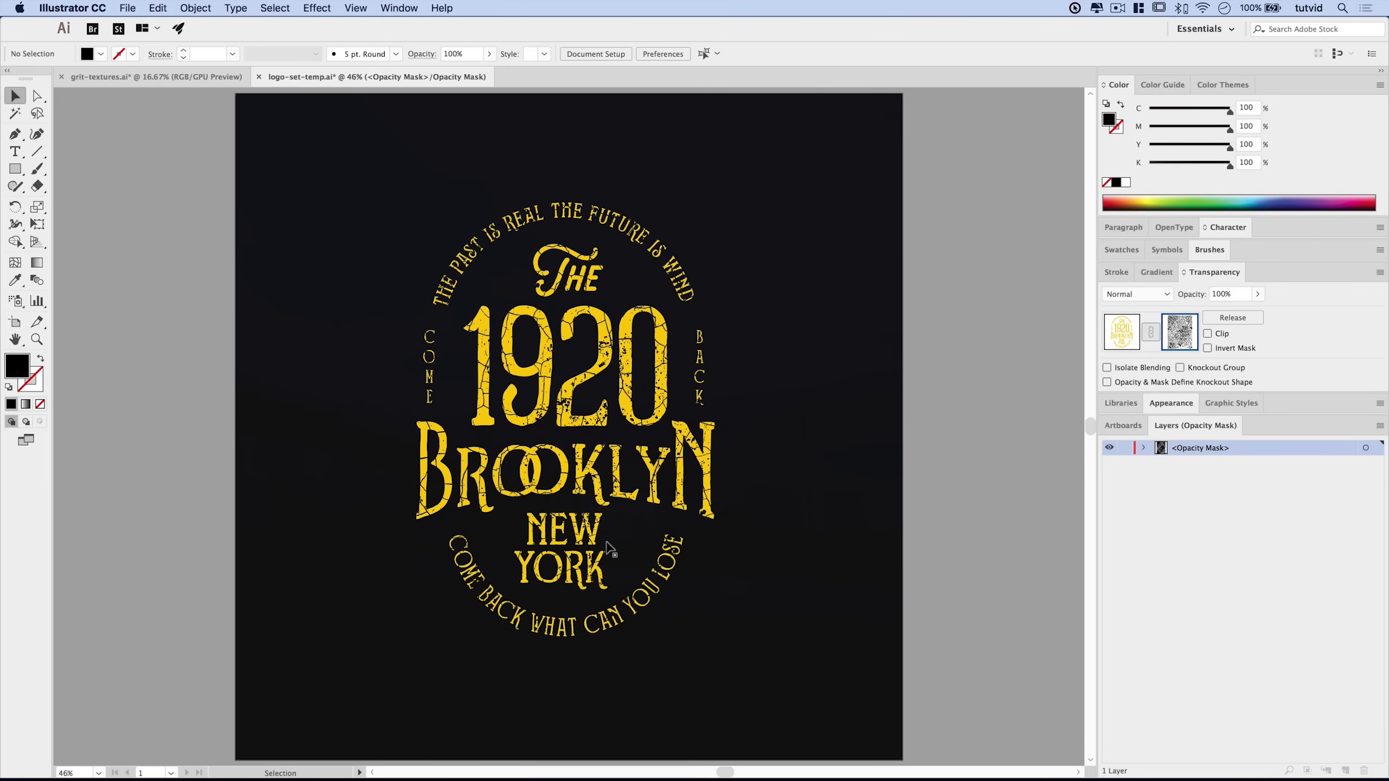
pyautogui.click(1122, 337)
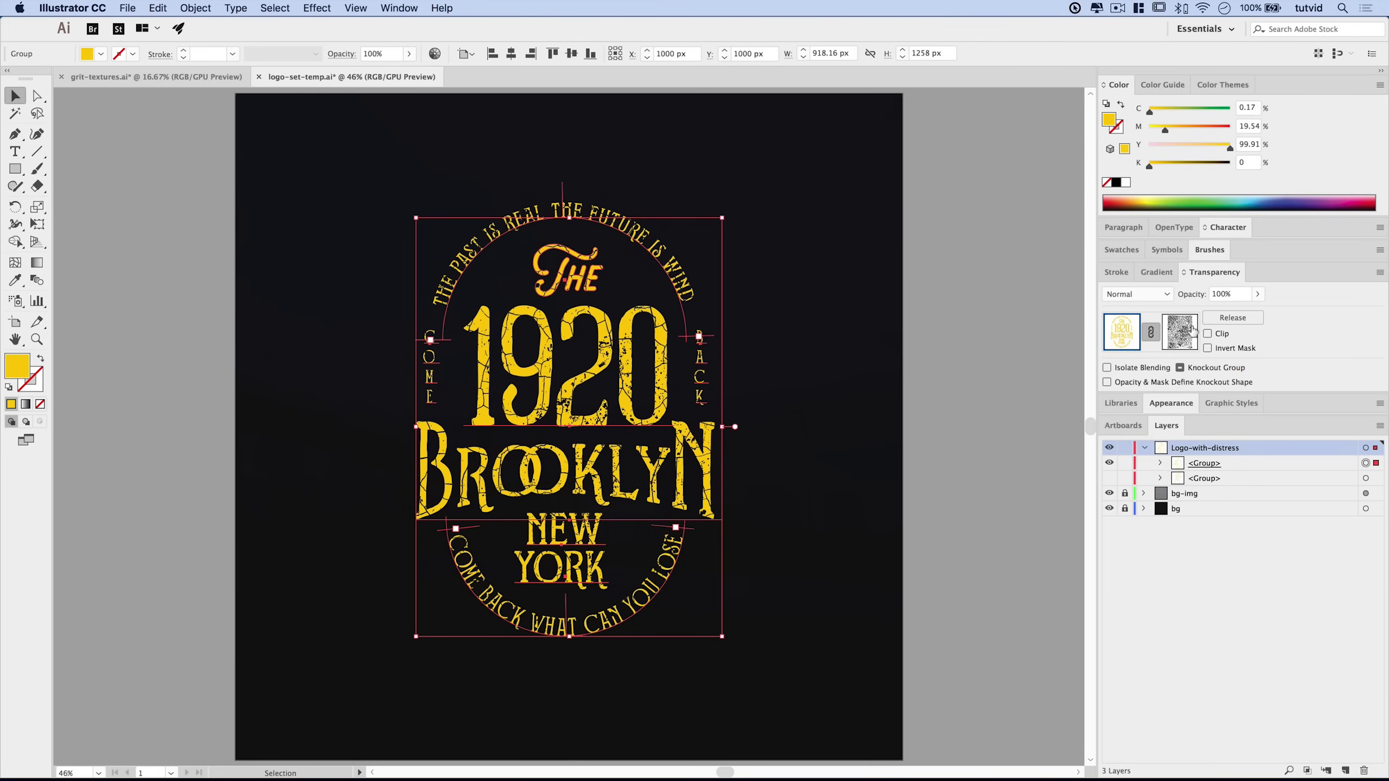
# Expand the bg layer and select its background rectangle
pyautogui.click(1203, 510)
pyautogui.click(1144, 509)
pyautogui.click(1366, 525)
# Recolour the background fill to dark navy (C 88.19, M 83.35, Y 52.85, K 71.25)
pyautogui.doubleClick(26, 370)
pyautogui.moveTo(925, 407); pyautogui.dragTo(953, 371)
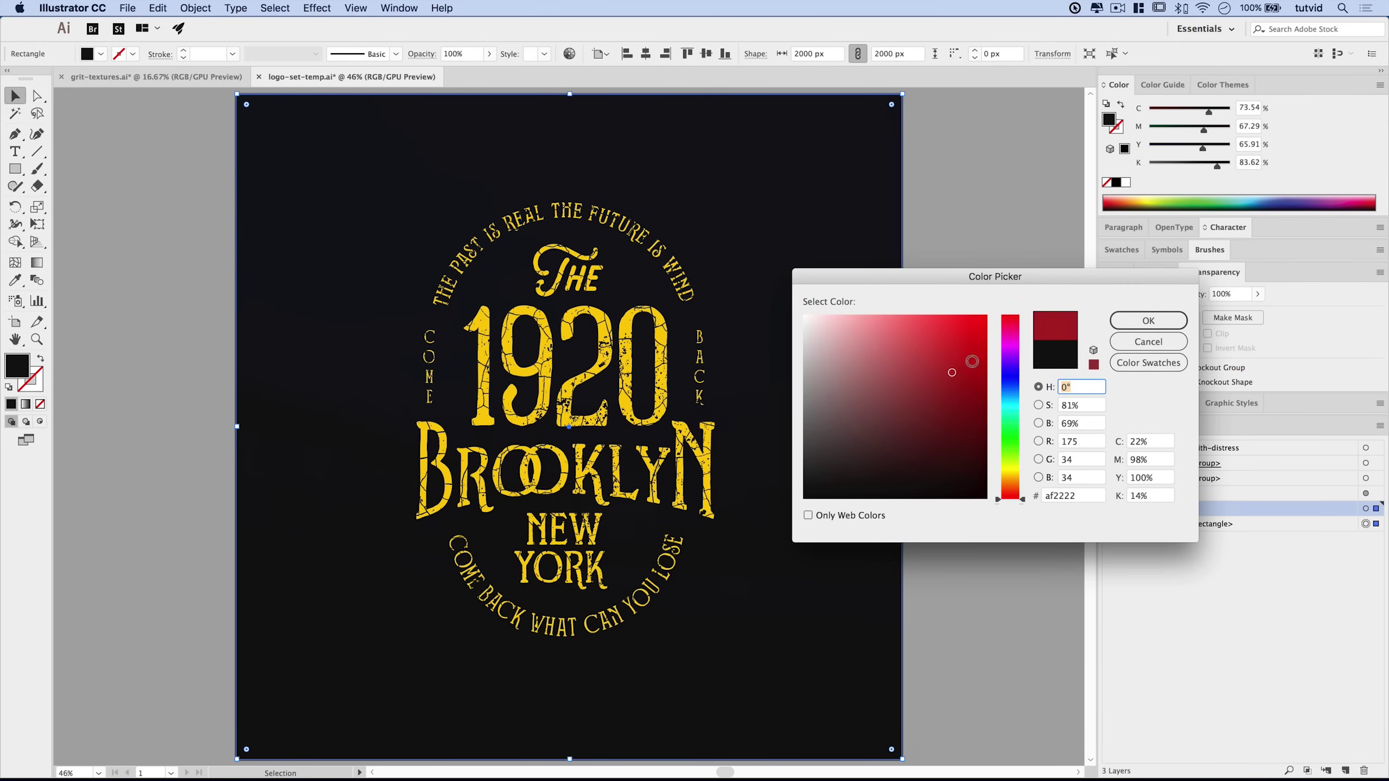
pyautogui.click(1149, 320)
pyautogui.doubleClick(18, 374)
pyautogui.click(1002, 376)
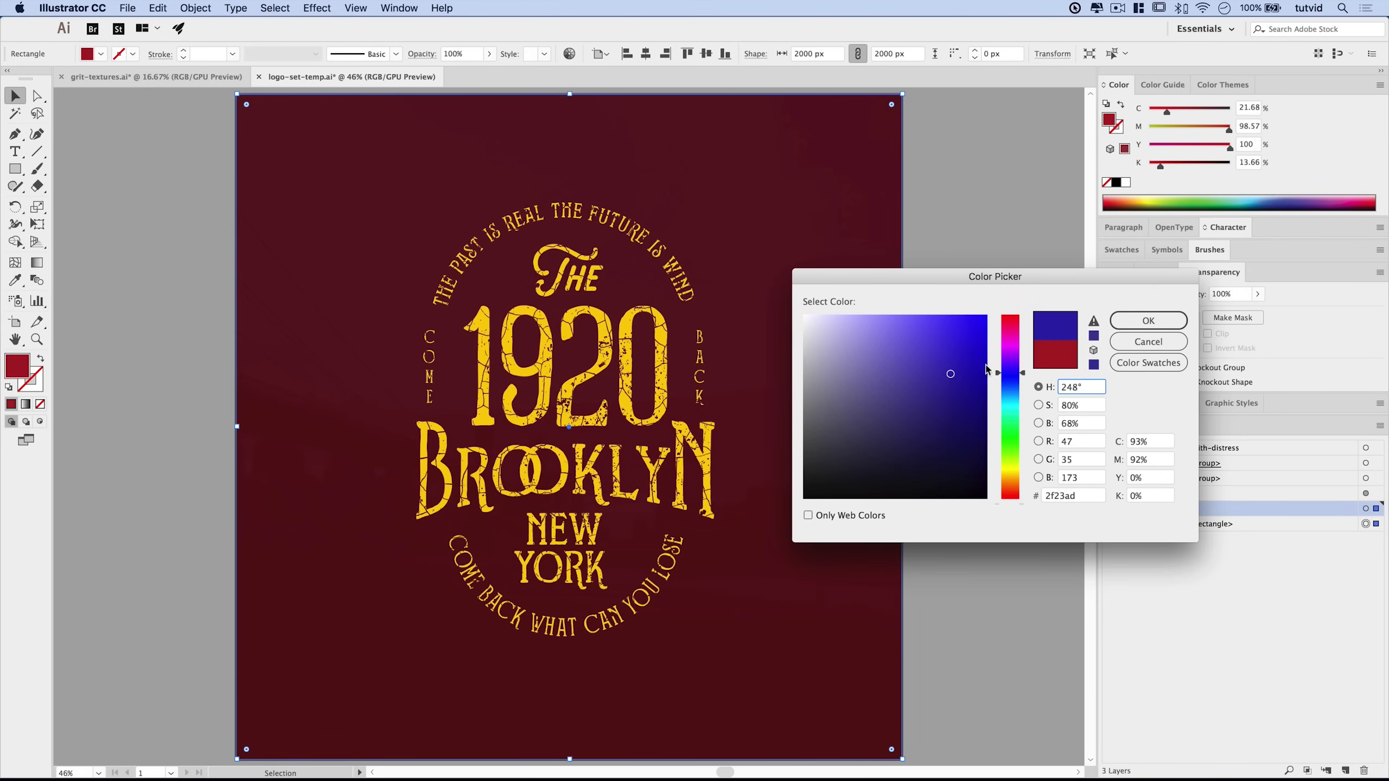
pyautogui.click(1147, 321)
pyautogui.doubleClick(26, 368)
pyautogui.moveTo(940, 469); pyautogui.dragTo(949, 468)
pyautogui.click(1143, 319)
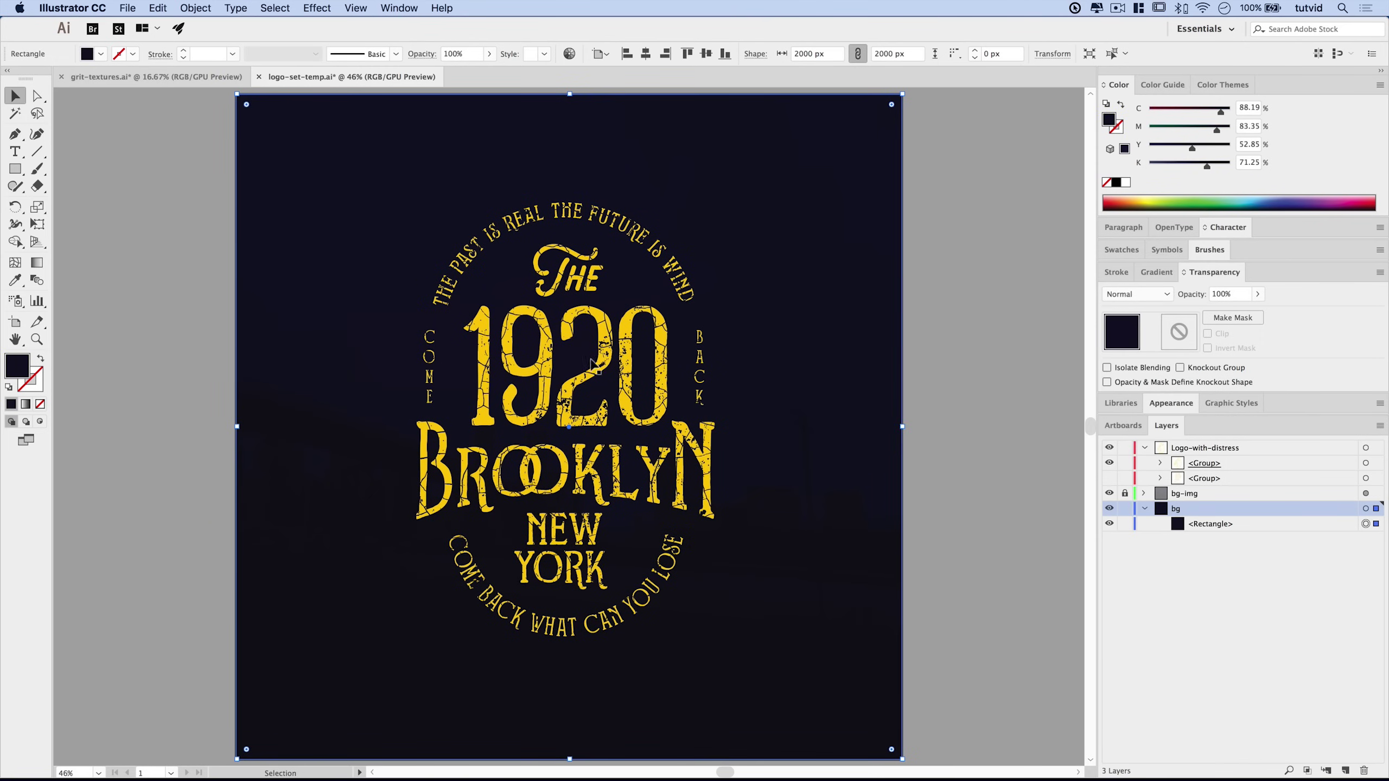
# Deselect and zoom in on the top of 1920 to inspect the cracks, then zoom out
pyautogui.click(989, 446)
pyautogui.press('z')
pyautogui.moveTo(538, 398); pyautogui.dragTo(383, 459)
pyautogui.click(624, 436)
pyautogui.moveTo(588, 420); pyautogui.dragTo(629, 273)
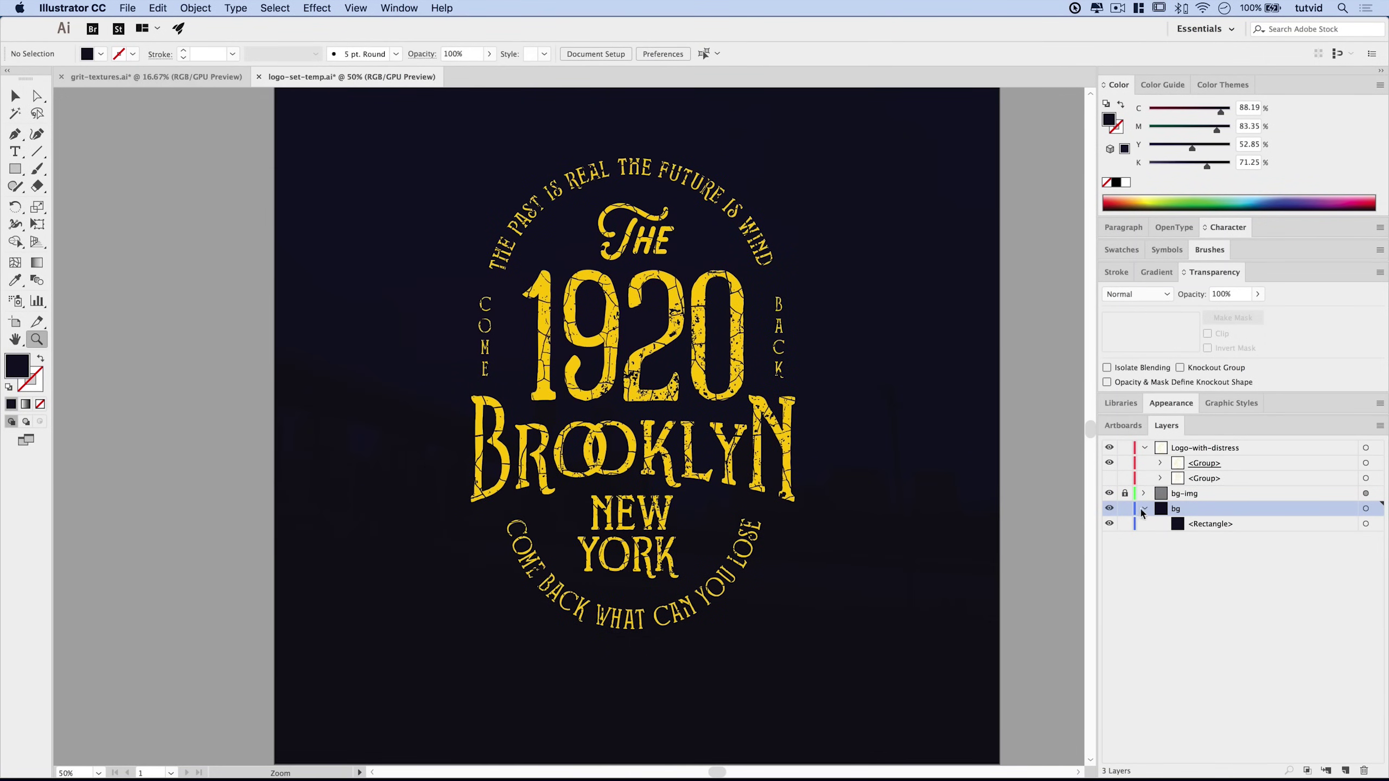
pyautogui.click(1143, 509)
pyautogui.press('v')
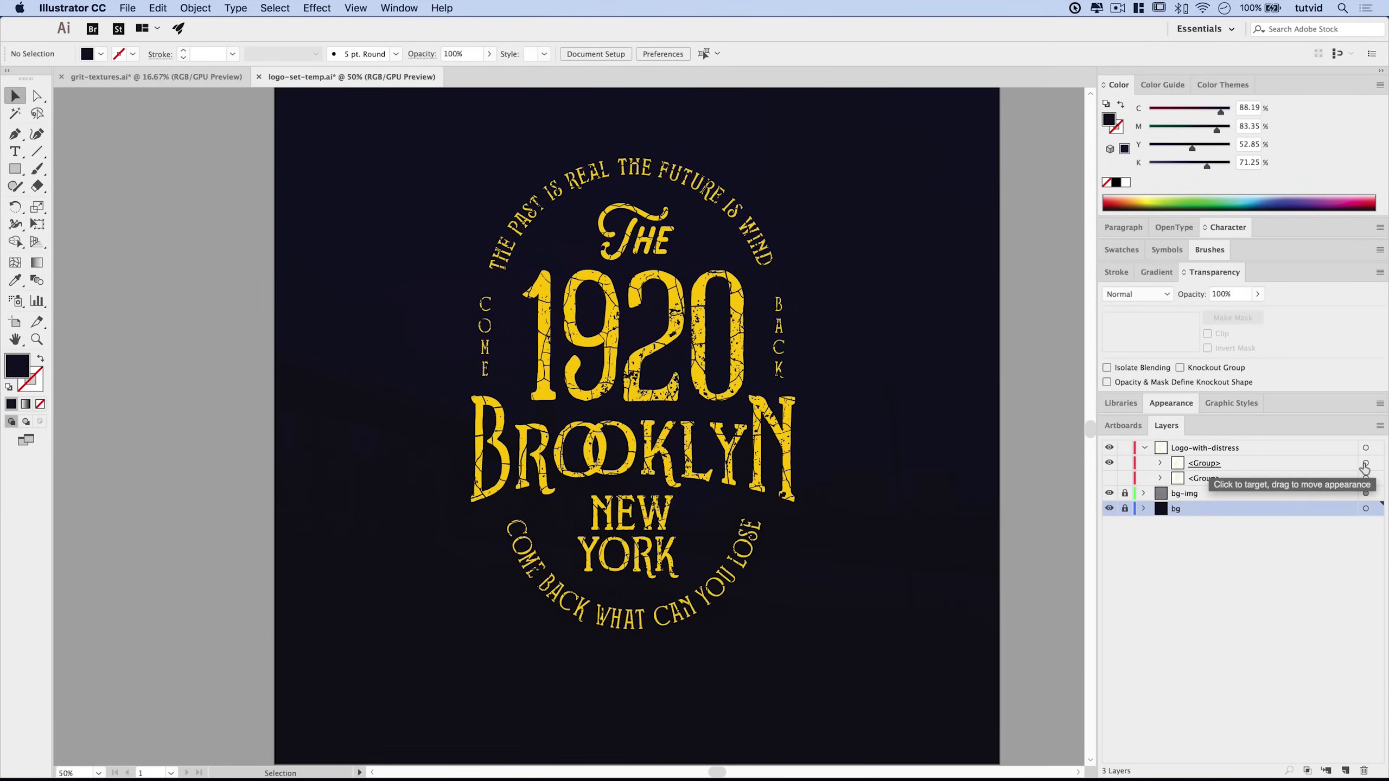
pyautogui.click(1366, 464)
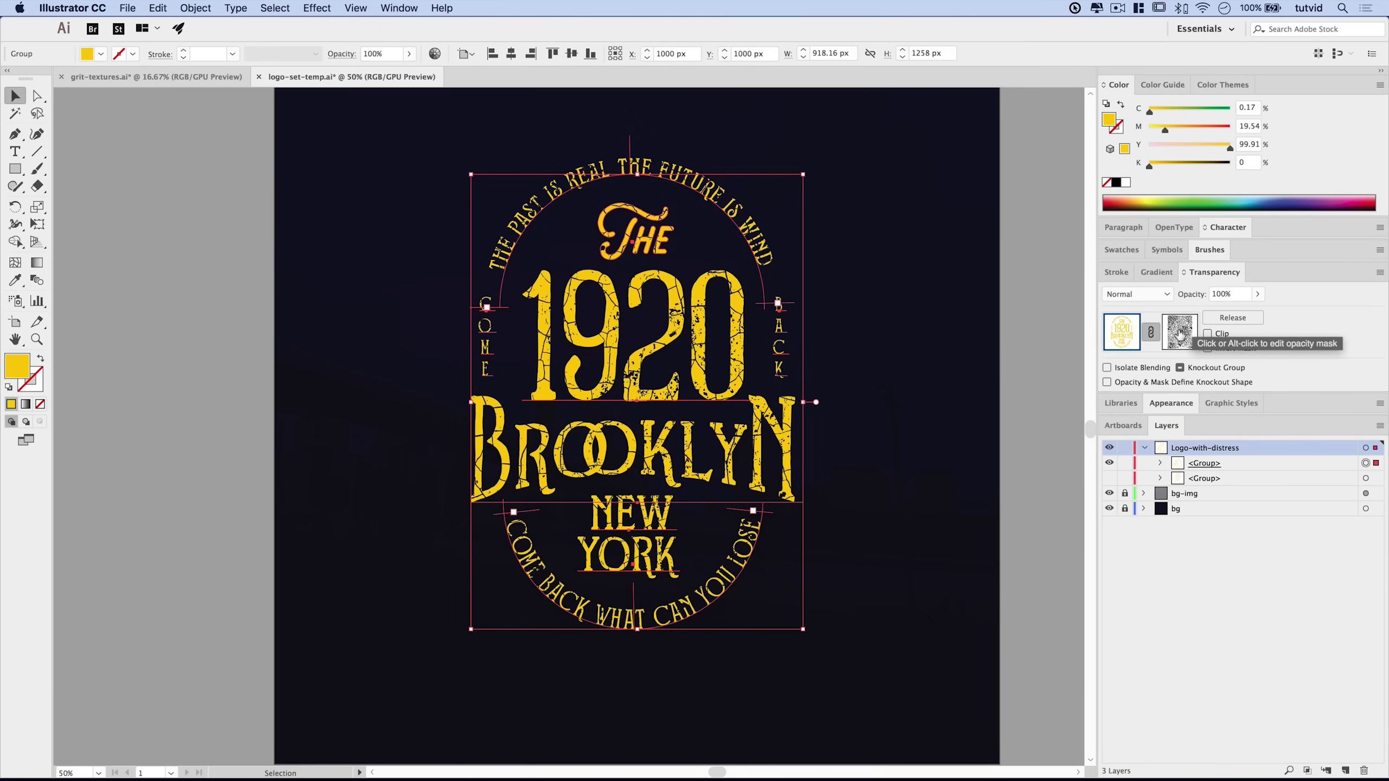
# Copy the brick texture-03 tile and paste it into the logo's opacity mask
pyautogui.press('super+grave')
pyautogui.click(752, 272)
pyautogui.click(352, 79)
pyautogui.click(1180, 334)
pyautogui.press('super+v')
# Enlarge the brick texture beyond the logo, set it to CMYK black, and exit mask editing
pyautogui.moveTo(752, 246); pyautogui.dragTo(845, 143)
pyautogui.moveTo(617, 606); pyautogui.dragTo(620, 645)
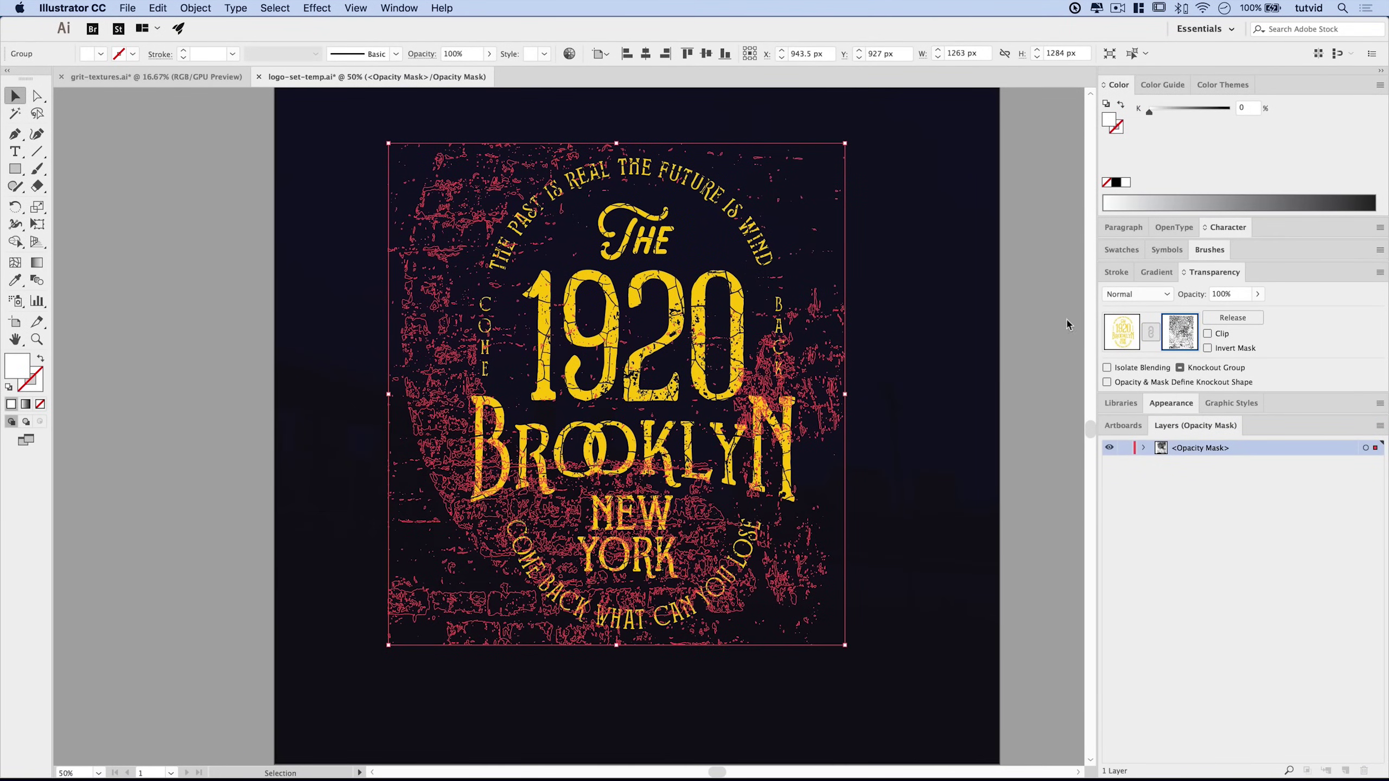
pyautogui.click(1380, 85)
pyautogui.click(1274, 151)
pyautogui.click(1116, 183)
pyautogui.click(936, 385)
pyautogui.click(1121, 335)
pyautogui.click(977, 427)
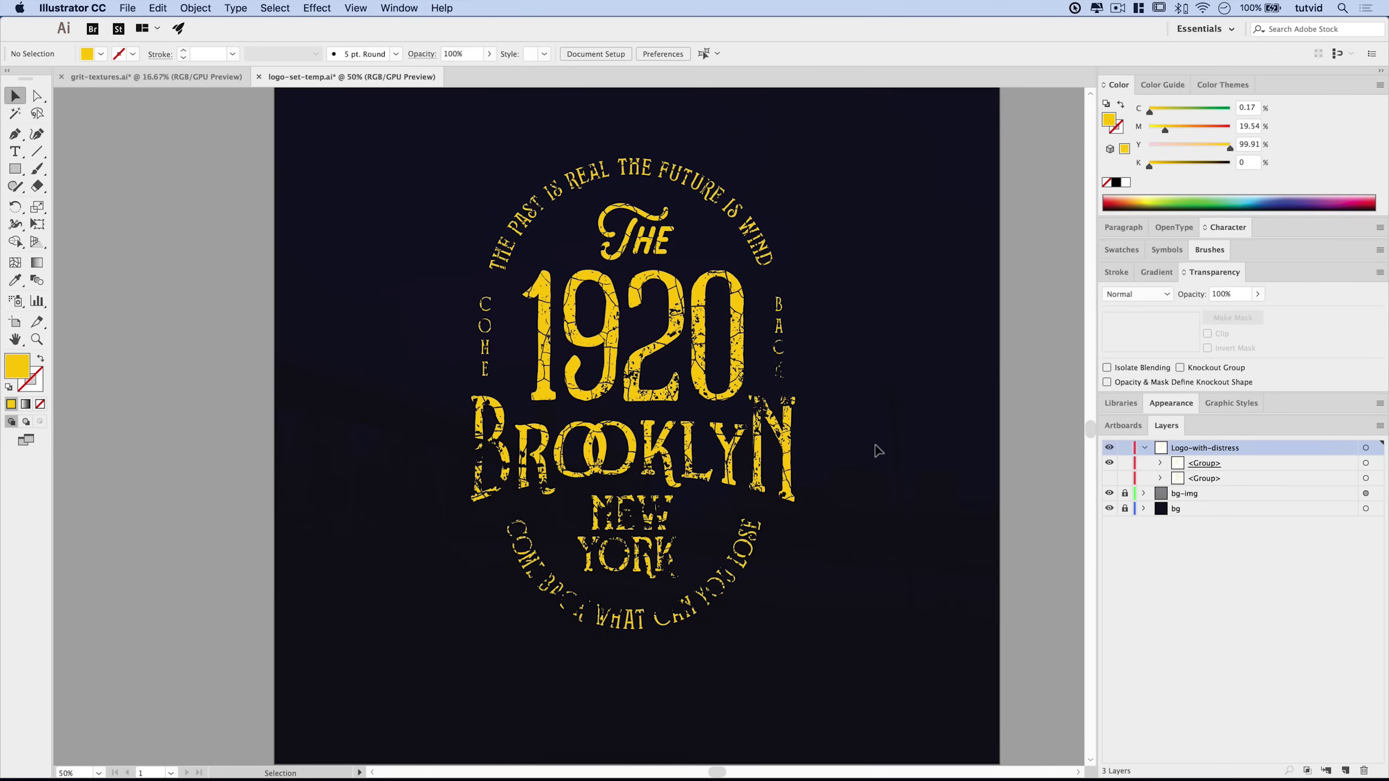